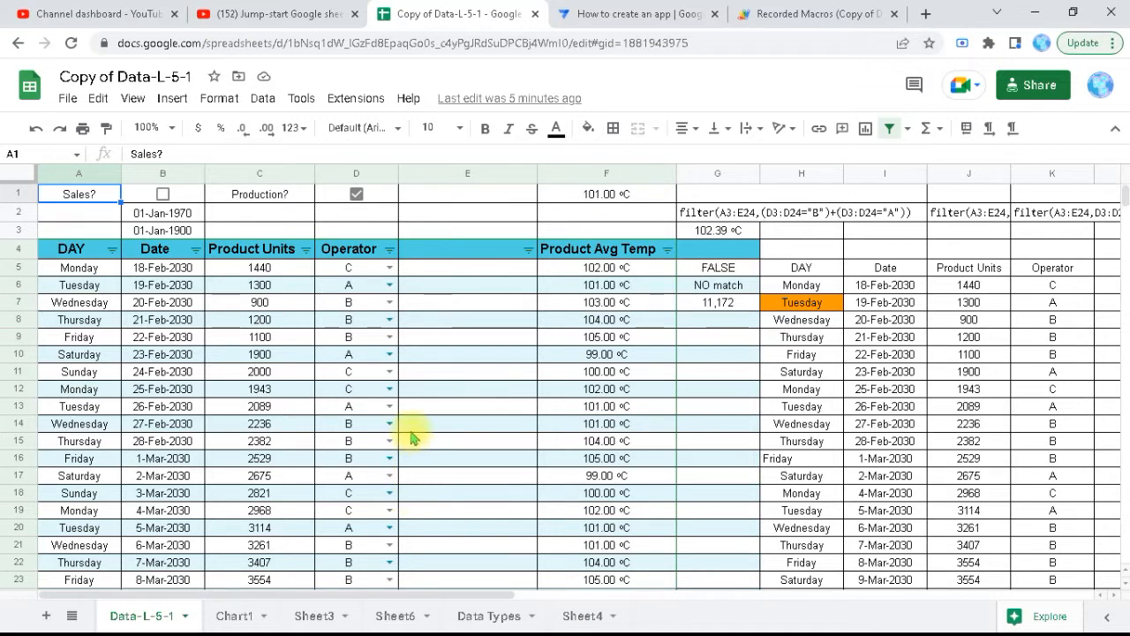
Step: Create a pivot table on a new sheet from the data range 'Data-L-5-1'!A4:G28
left_click(172, 100)
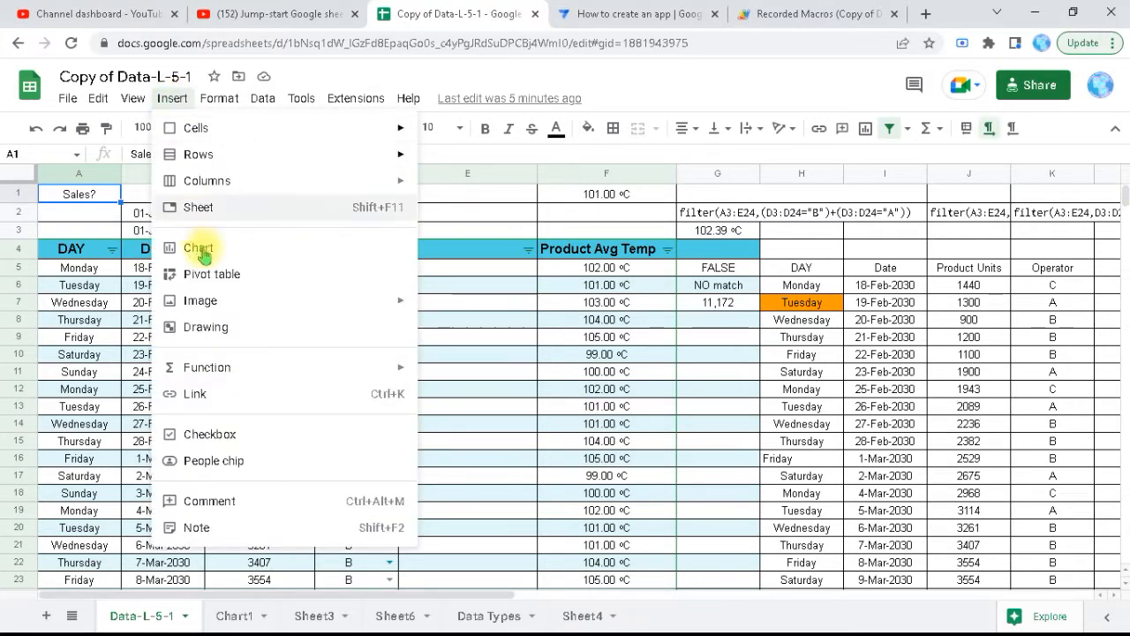
left_click(212, 276)
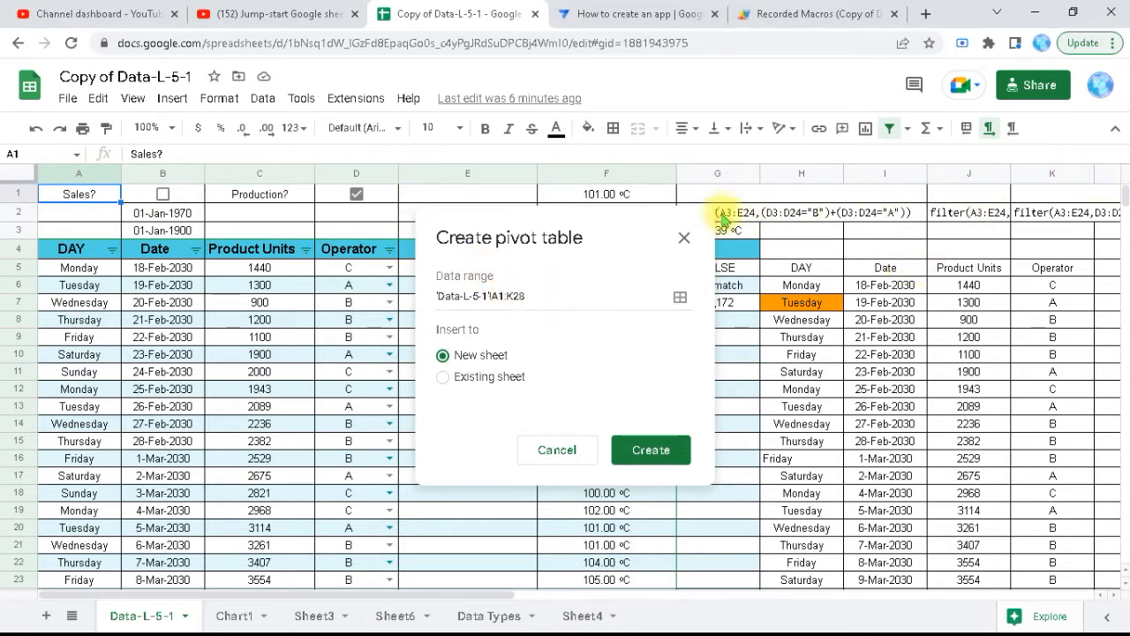
left_click(512, 296)
left_click(512, 296)
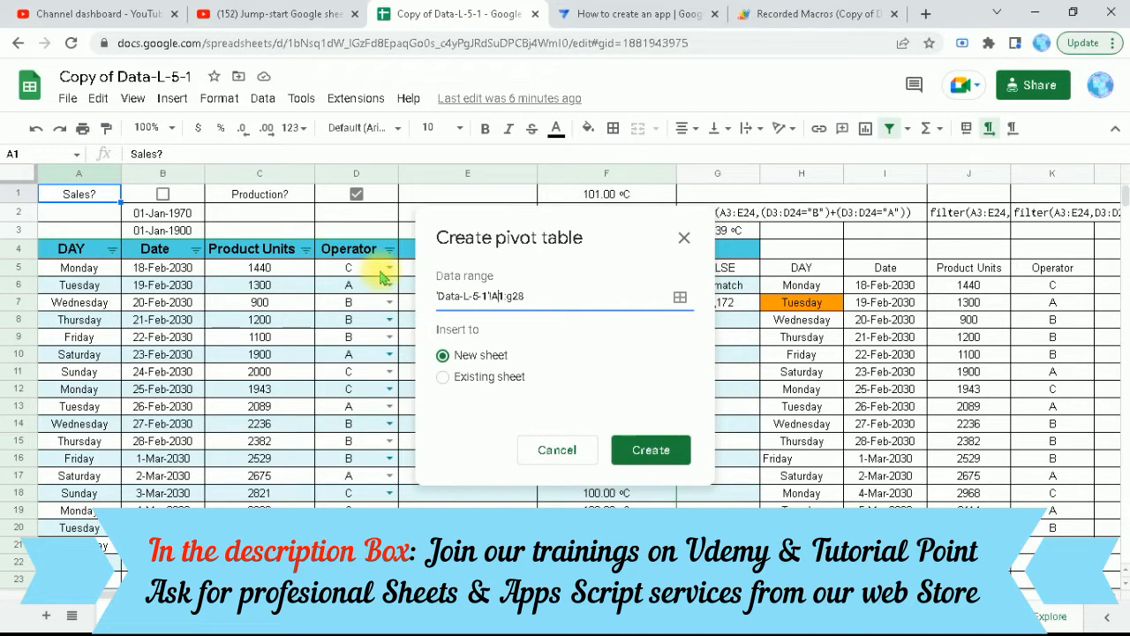
key("BackSpace")
key("BackSpace")
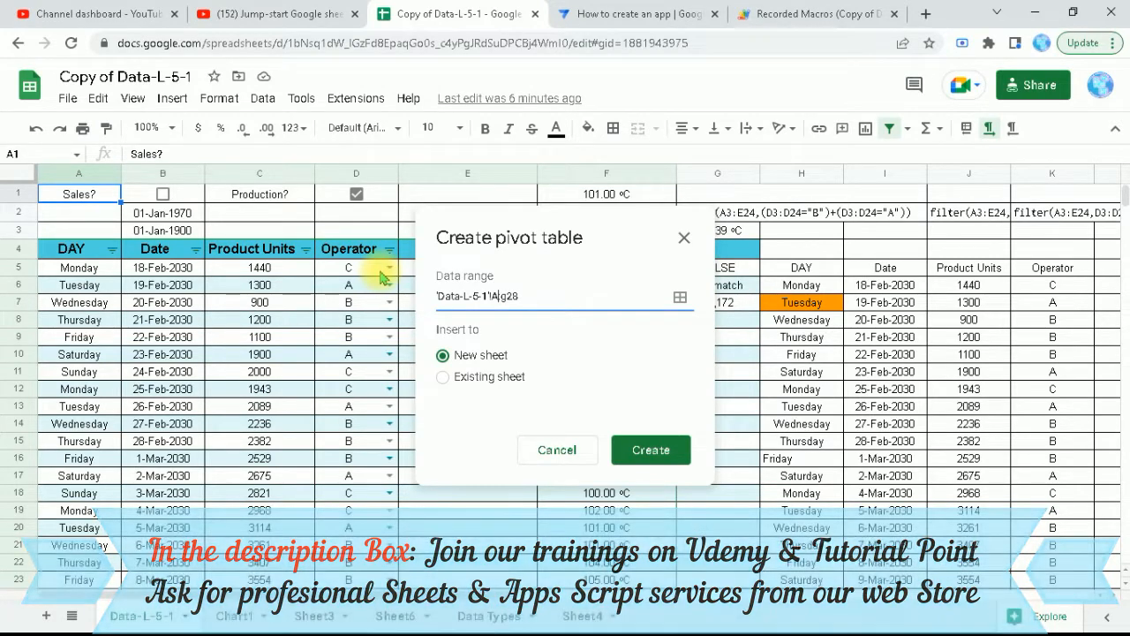
type("4")
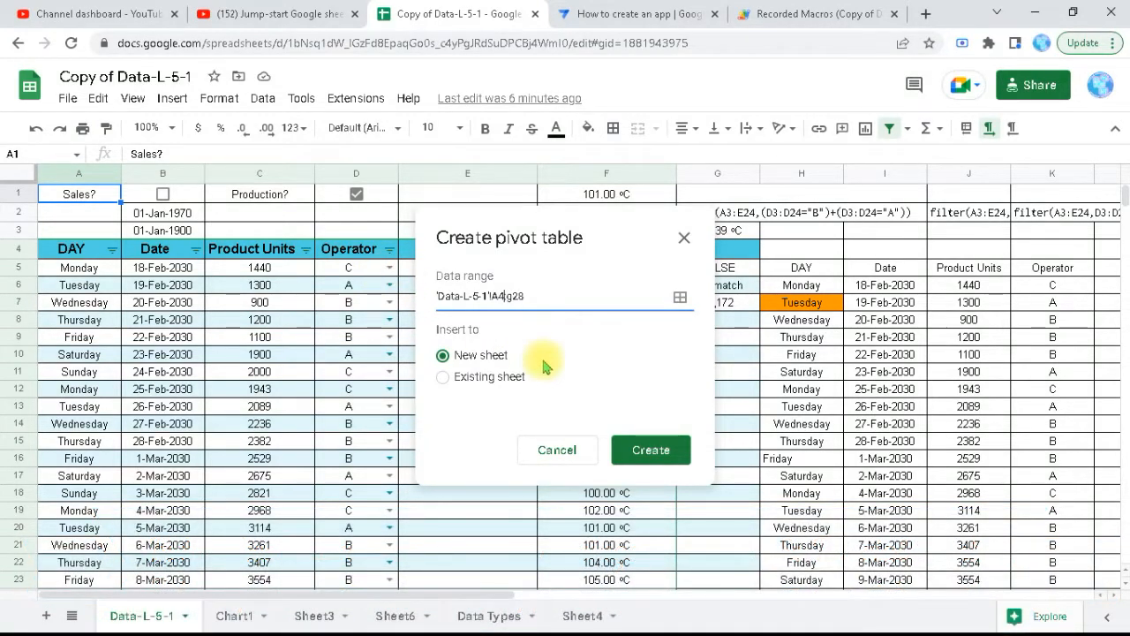
type(":")
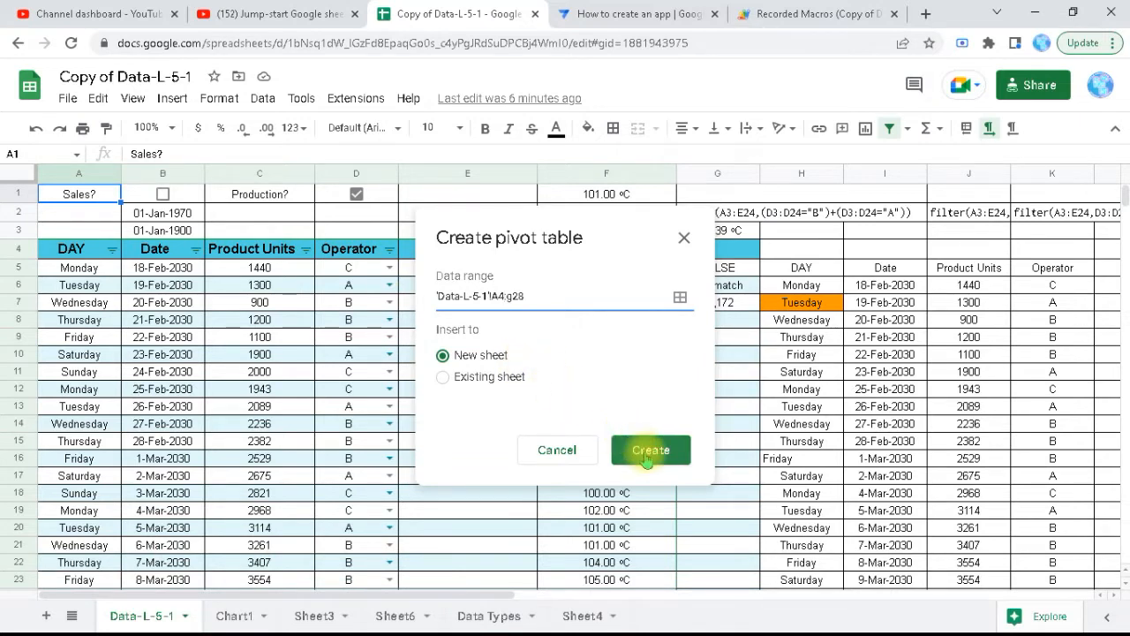
left_click(647, 455)
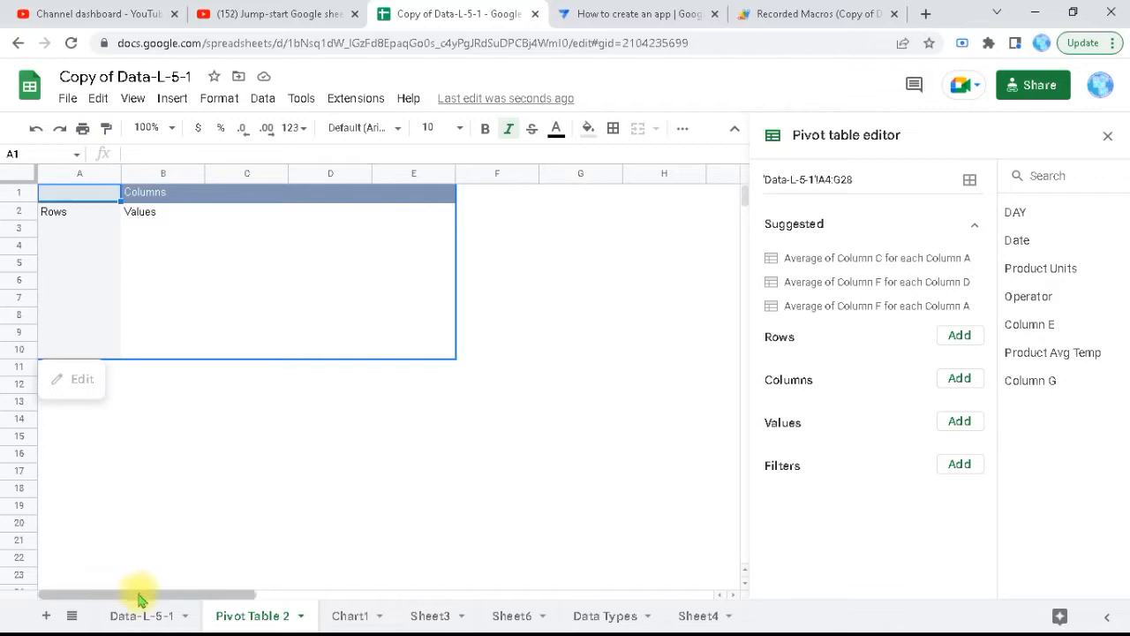
Step: Check the source headers on the Data-L-5-1 sheet and apply the suggested pivot "Average of Column C for each Column A"
left_click(149, 623)
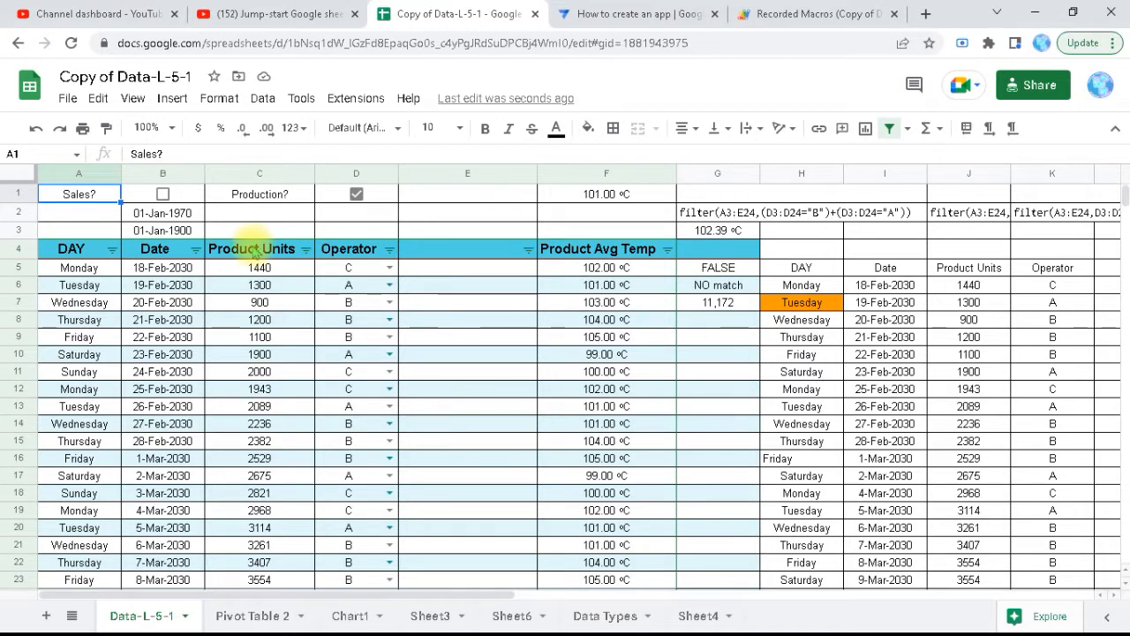
left_click(268, 616)
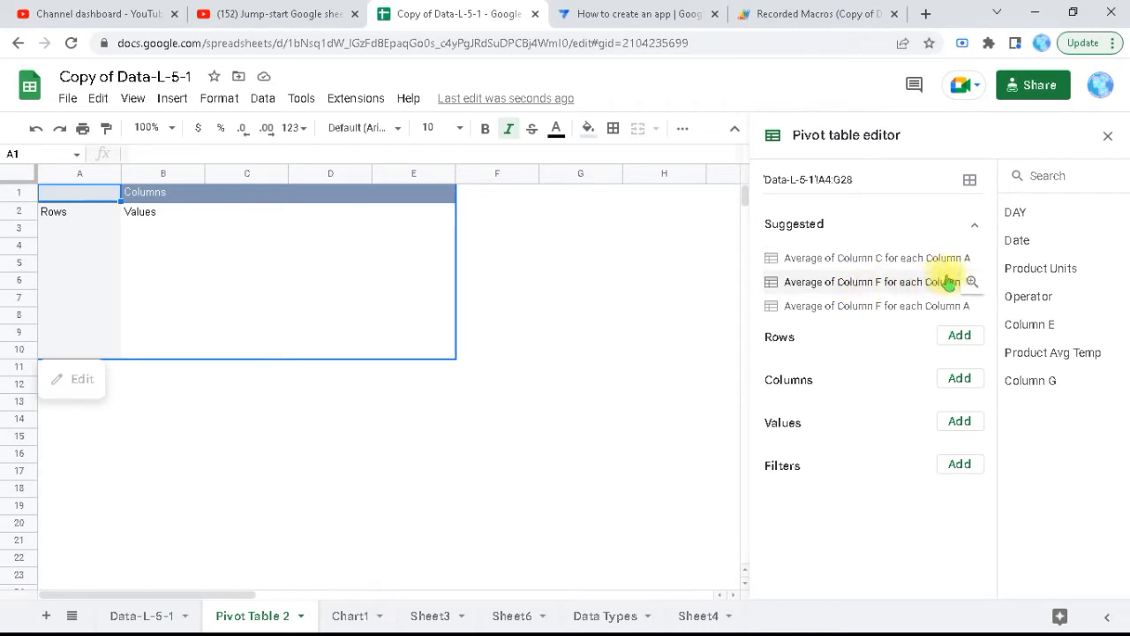
left_click(883, 263)
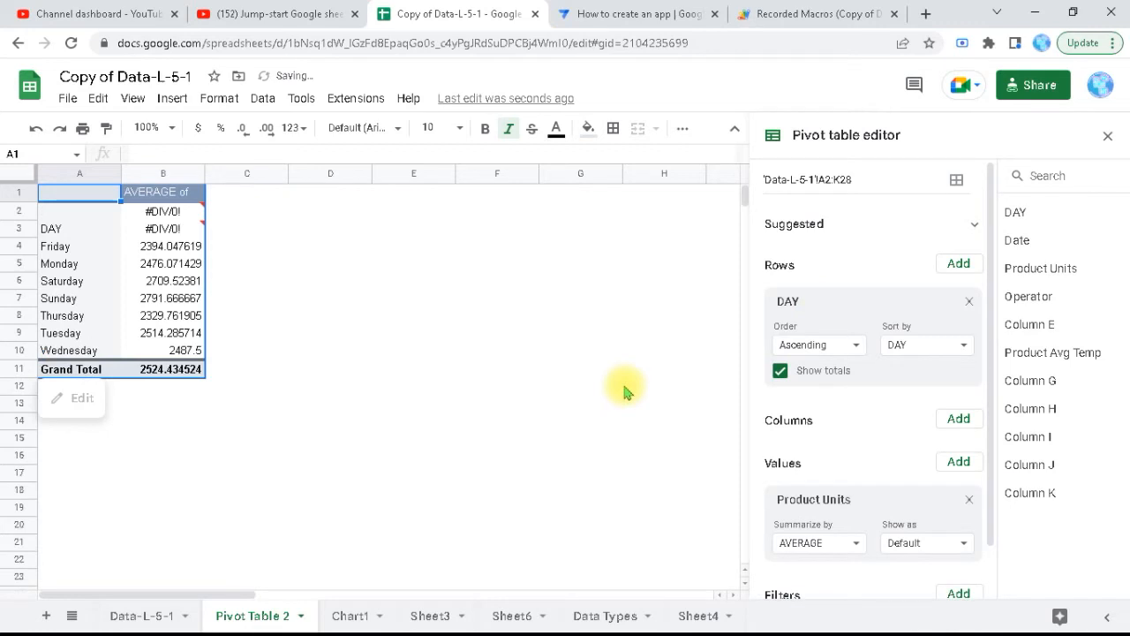
Step: Set the pivot table's data range to 'Data-L-5-1'!A4:G28
left_click(829, 180)
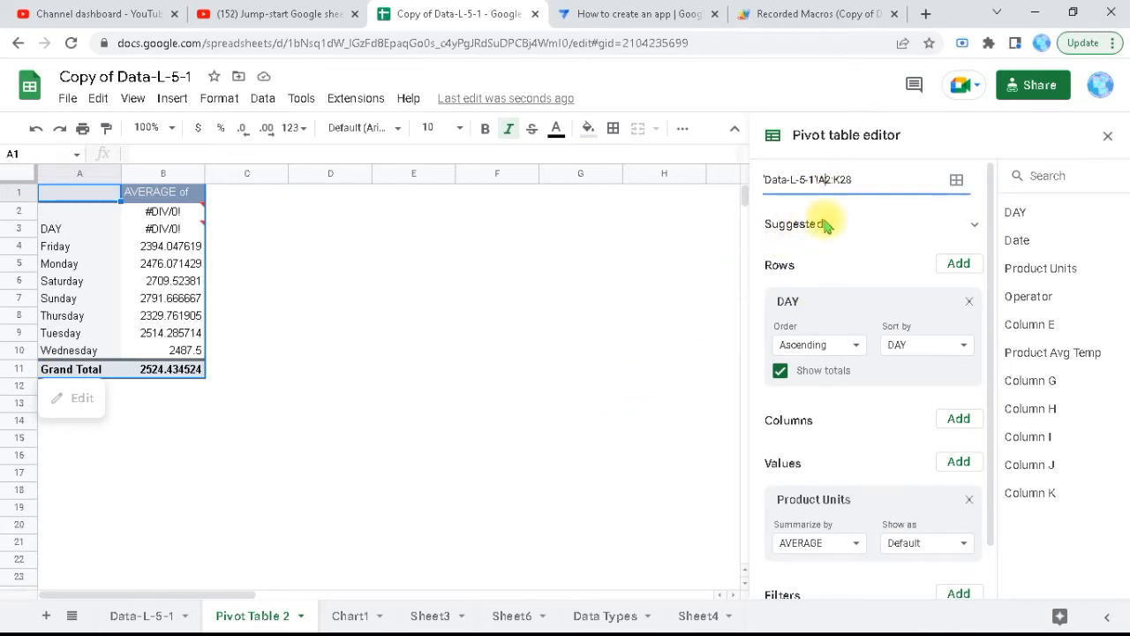
key("Delete")
type("4")
key("Return")
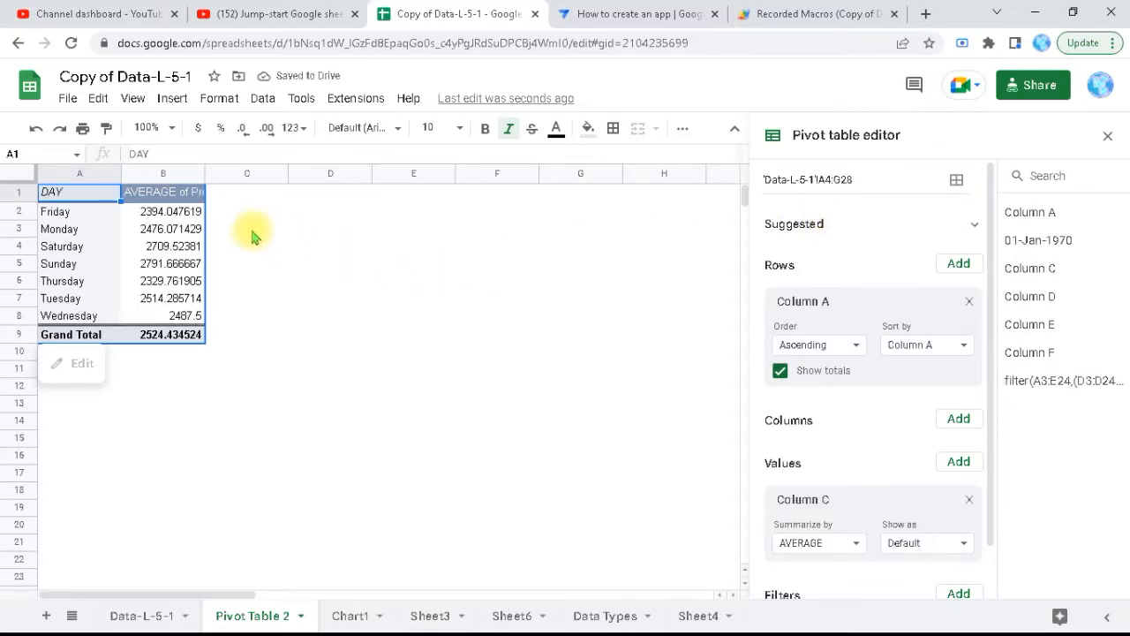
Step: Fit column B's width to its content and show its average values without decimal places
double_click(204, 174)
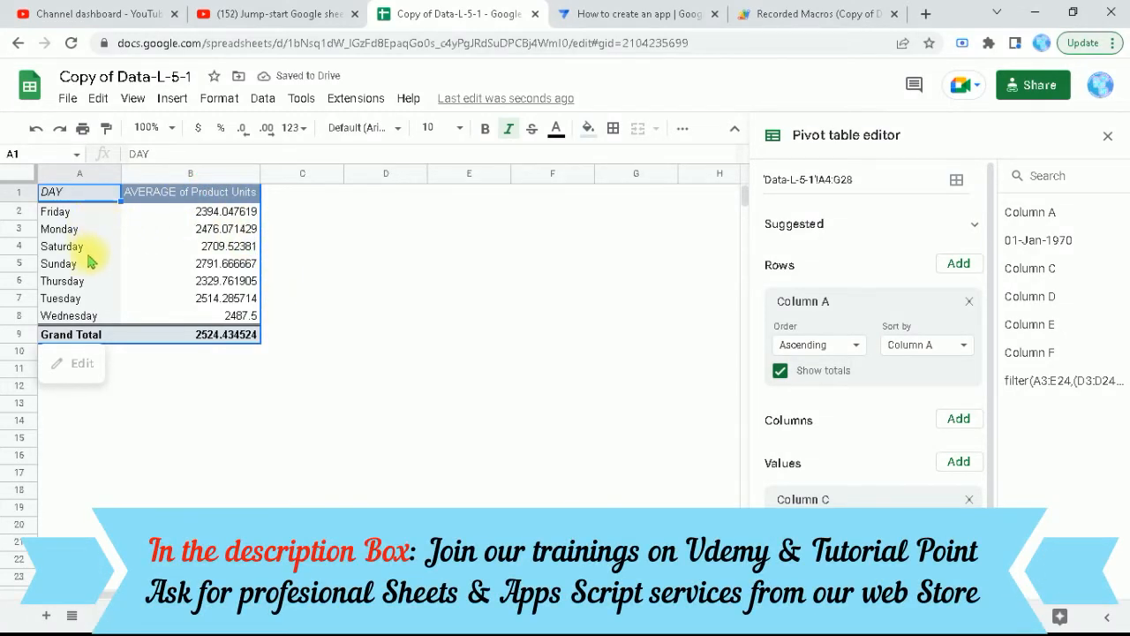
left_click(190, 173)
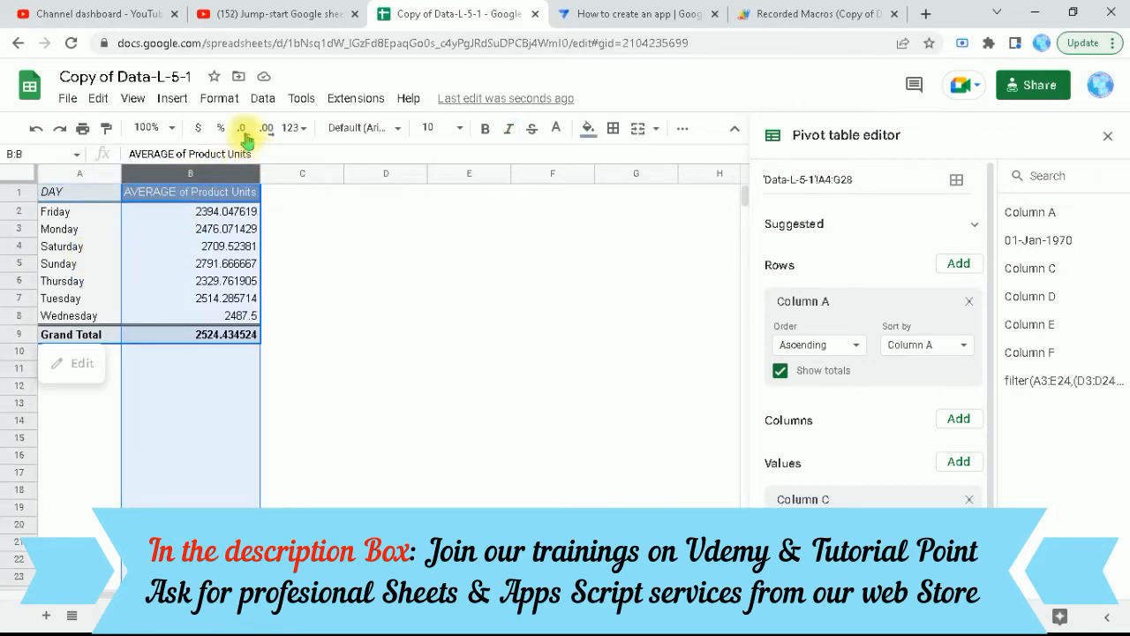
left_click(242, 128)
left_click(241, 129)
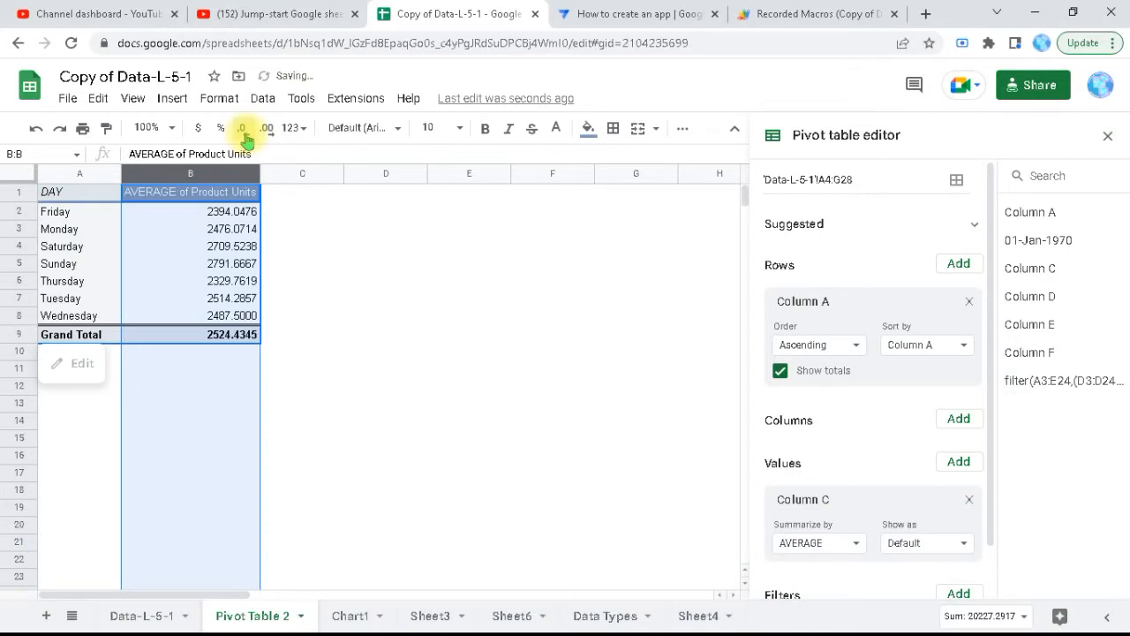
left_click(242, 128)
left_click(241, 128)
left_click(241, 128)
left_click(241, 128)
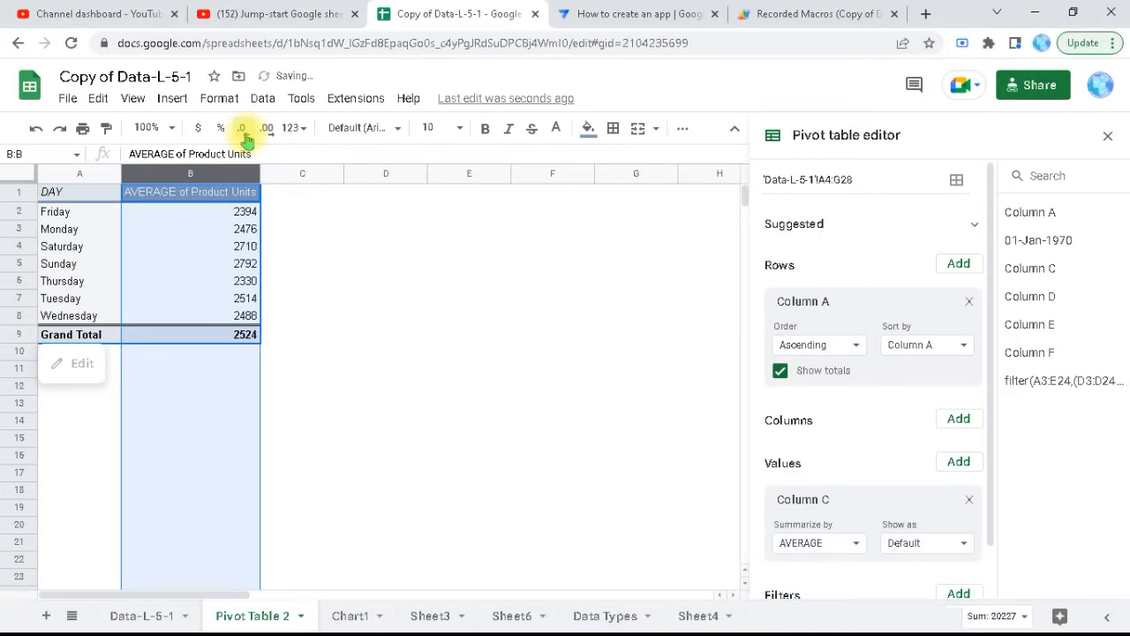
left_click(291, 281)
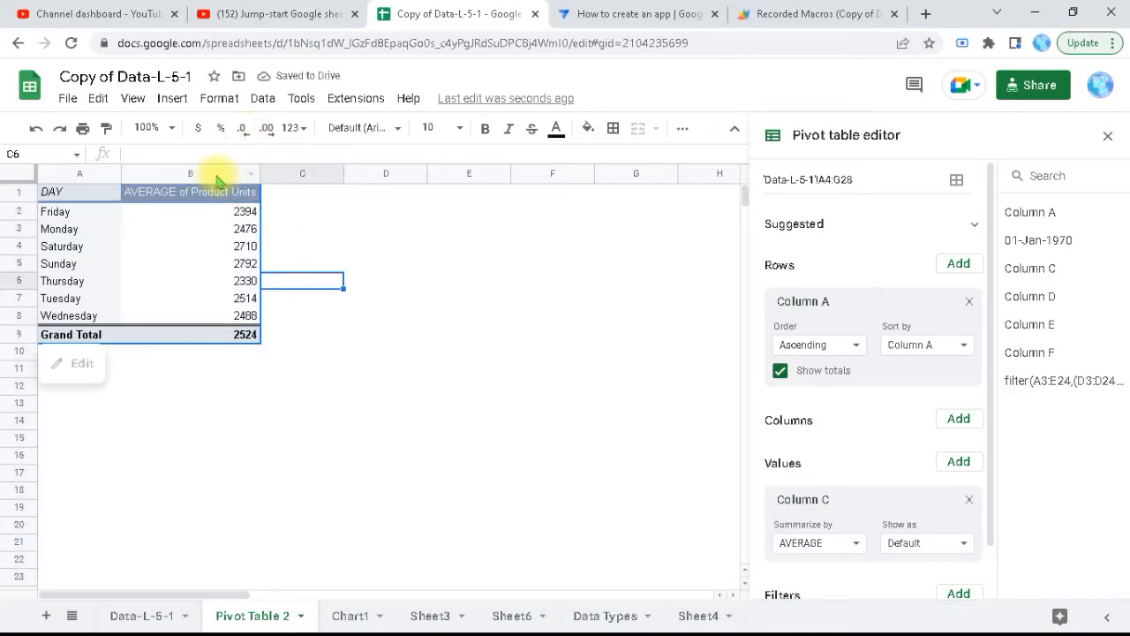
Step: Center-align the AVERAGE of Product Units column
left_click(215, 174)
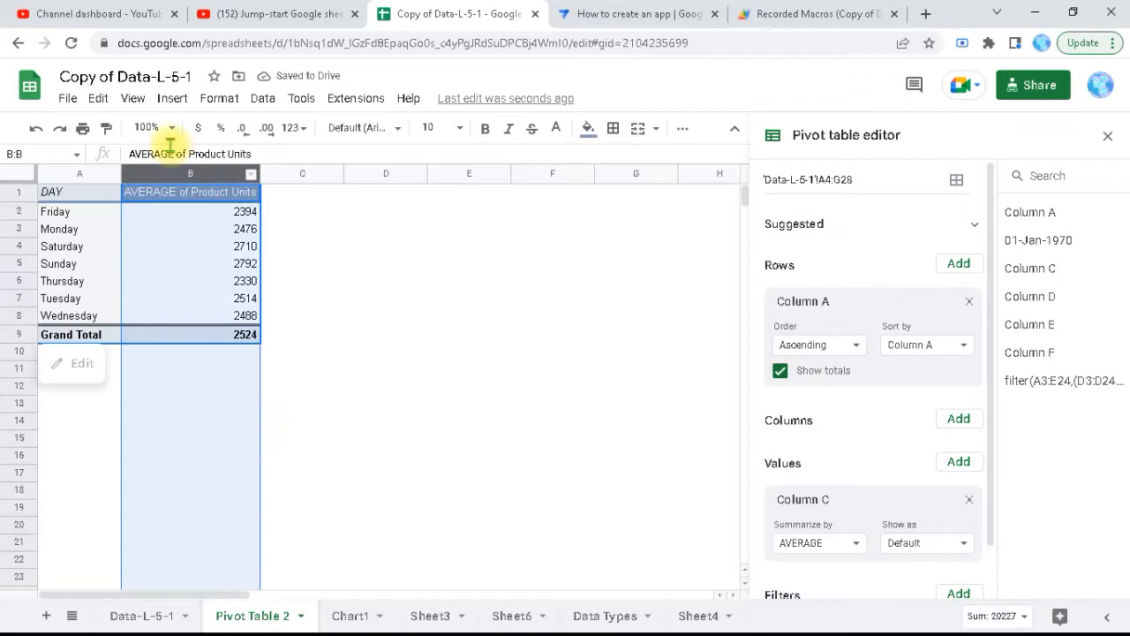
left_click(684, 132)
left_click(354, 158)
left_click(375, 188)
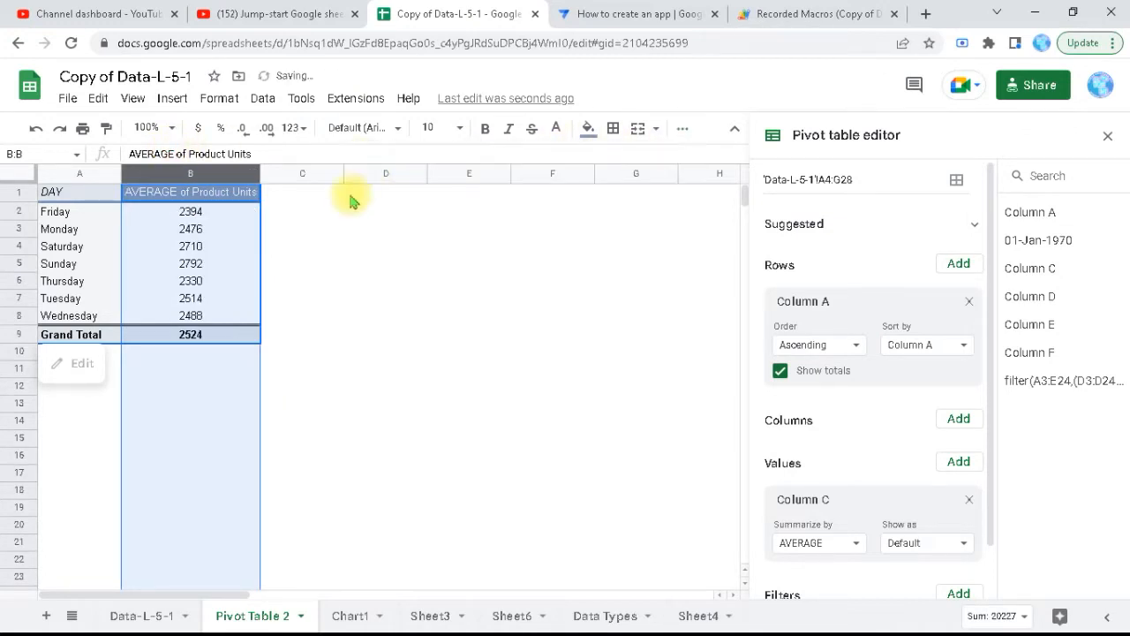
left_click(210, 246)
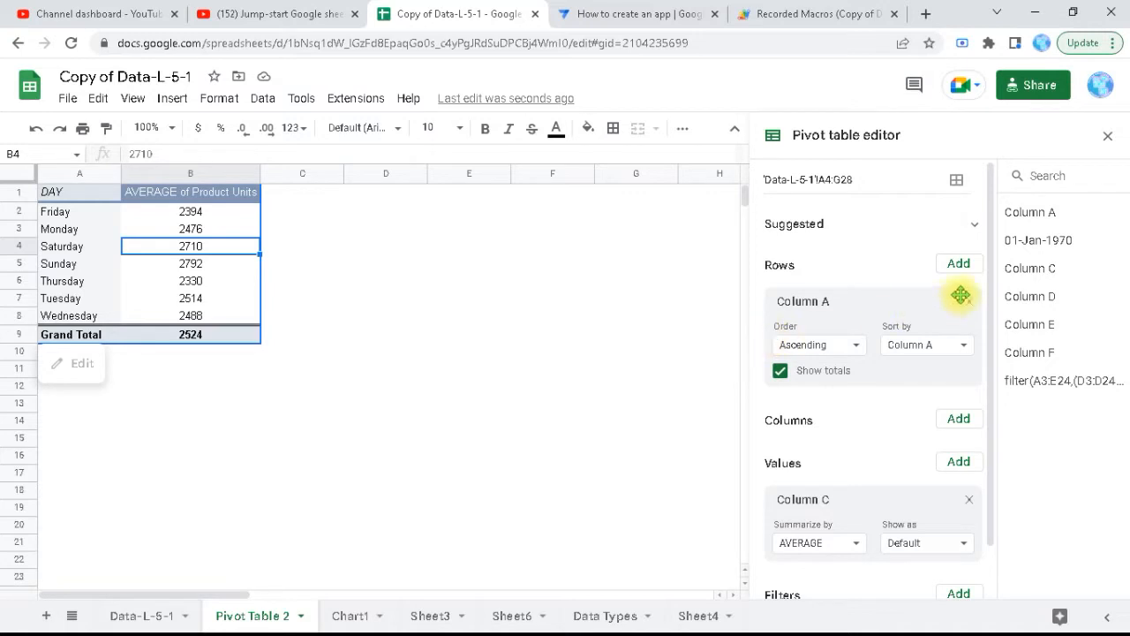
Step: Add Column C (Product Units) to the pivot table as a second value, summarized by SUM
scroll(979, 295, "down", 1)
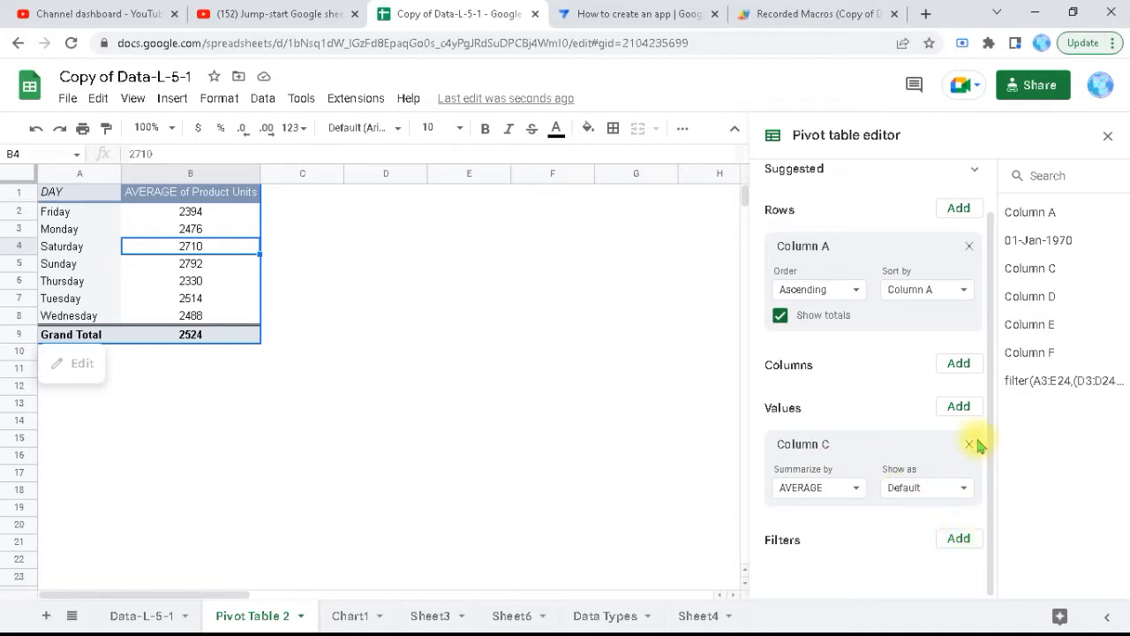
left_click(959, 407)
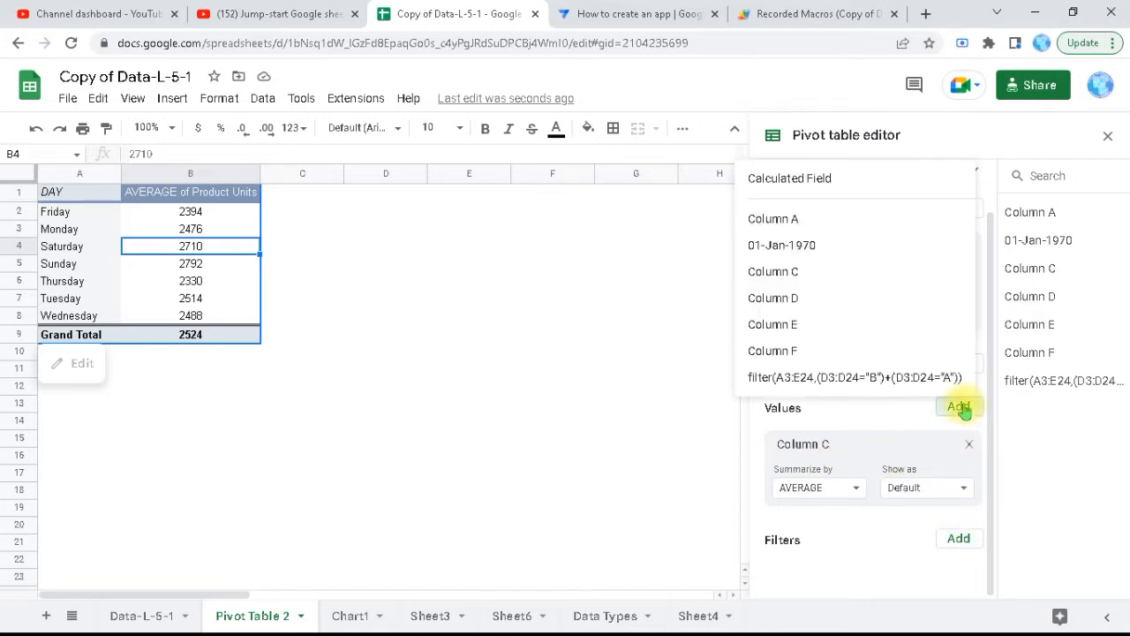
left_click(820, 272)
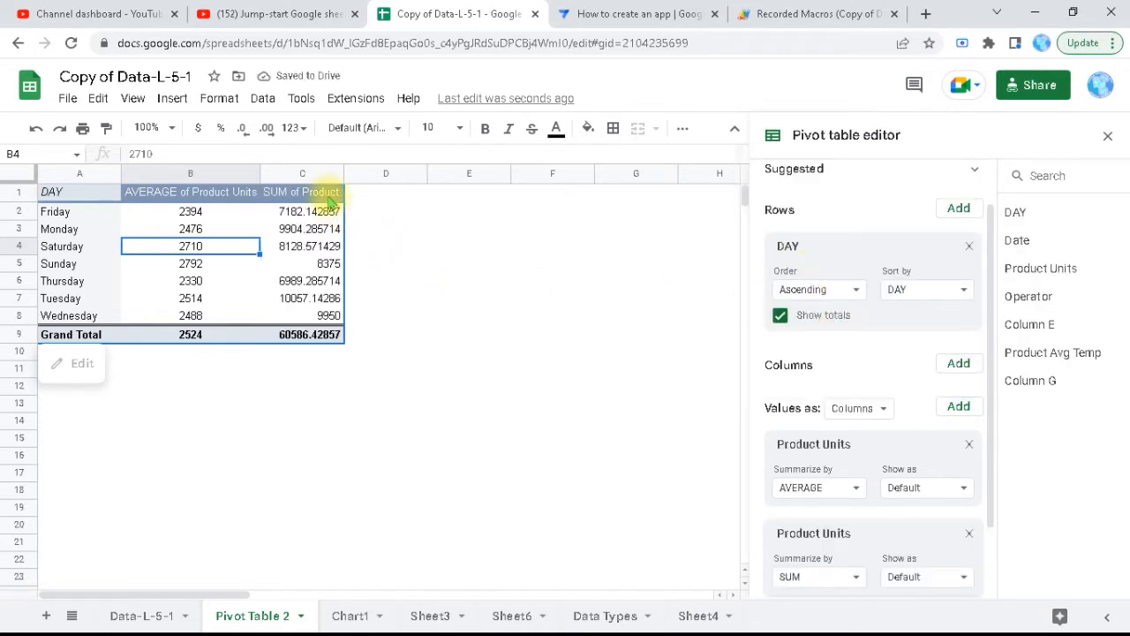
Step: Show the SUM of Product Units column without decimal places
left_click(303, 172)
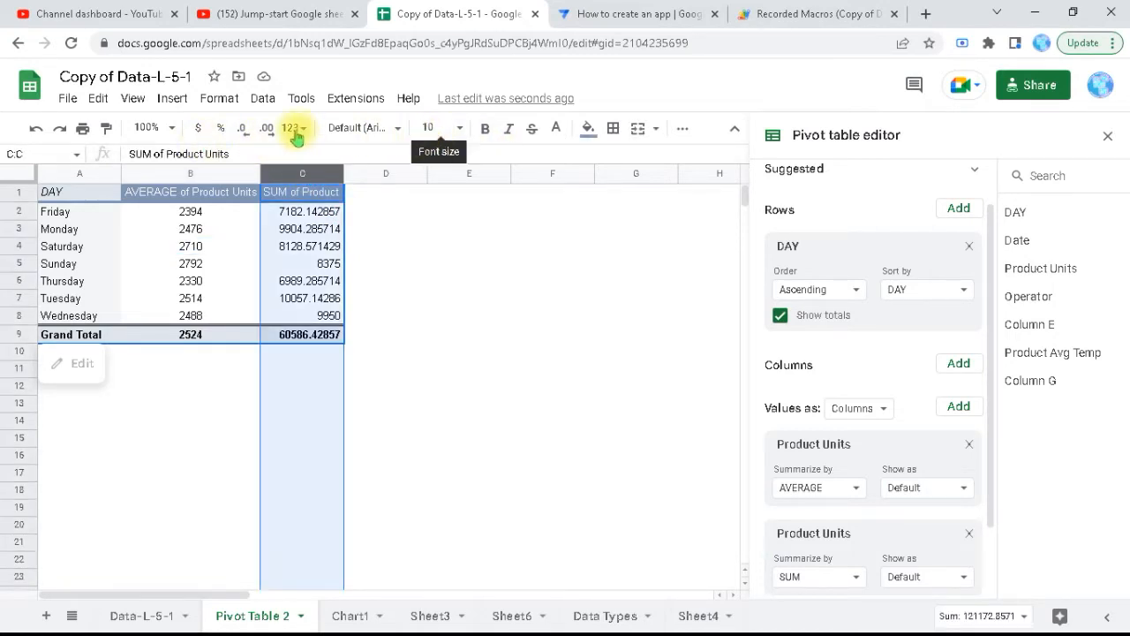
left_click(246, 129)
left_click(245, 129)
left_click(245, 129)
left_click(245, 129)
left_click(245, 129)
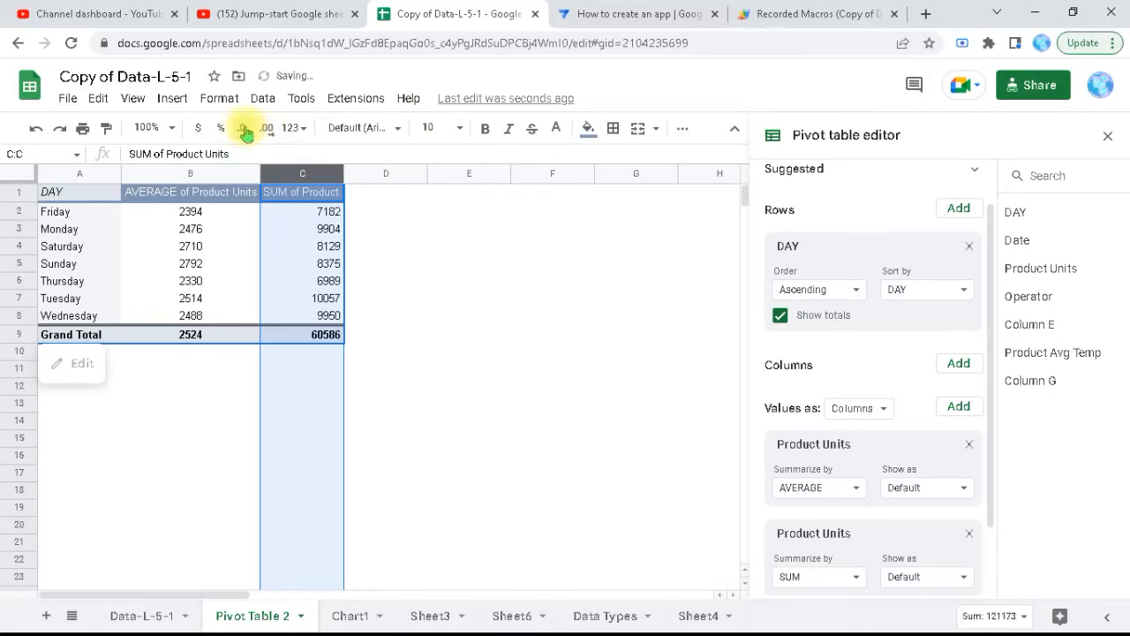
Step: Center-align the SUM of Product Units column and fit its width to the content
left_click(677, 129)
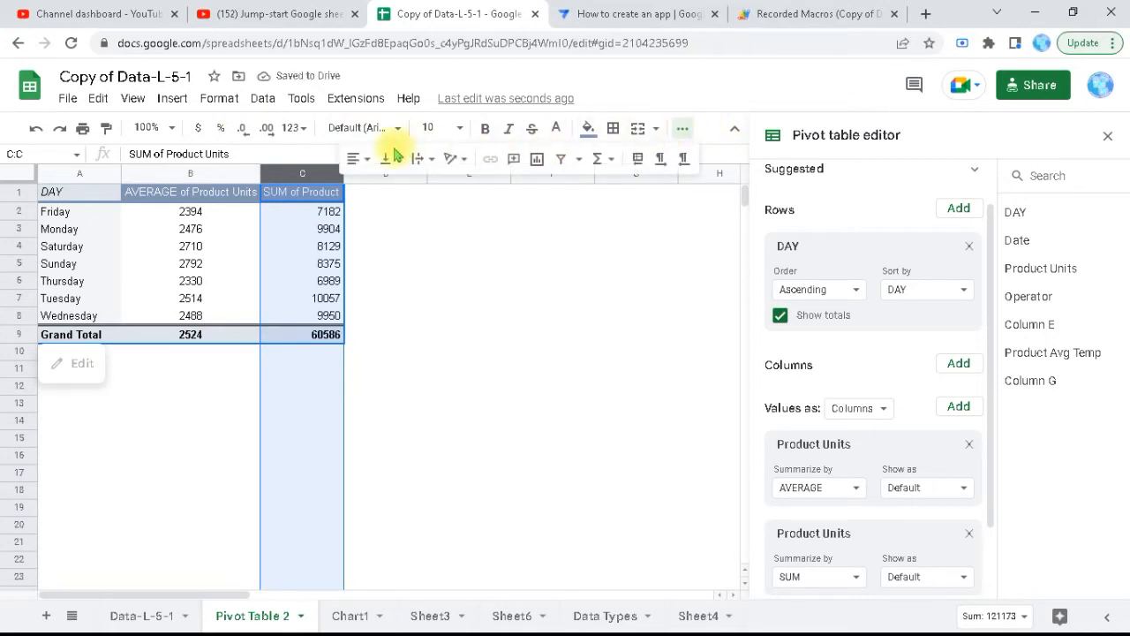
left_click(355, 158)
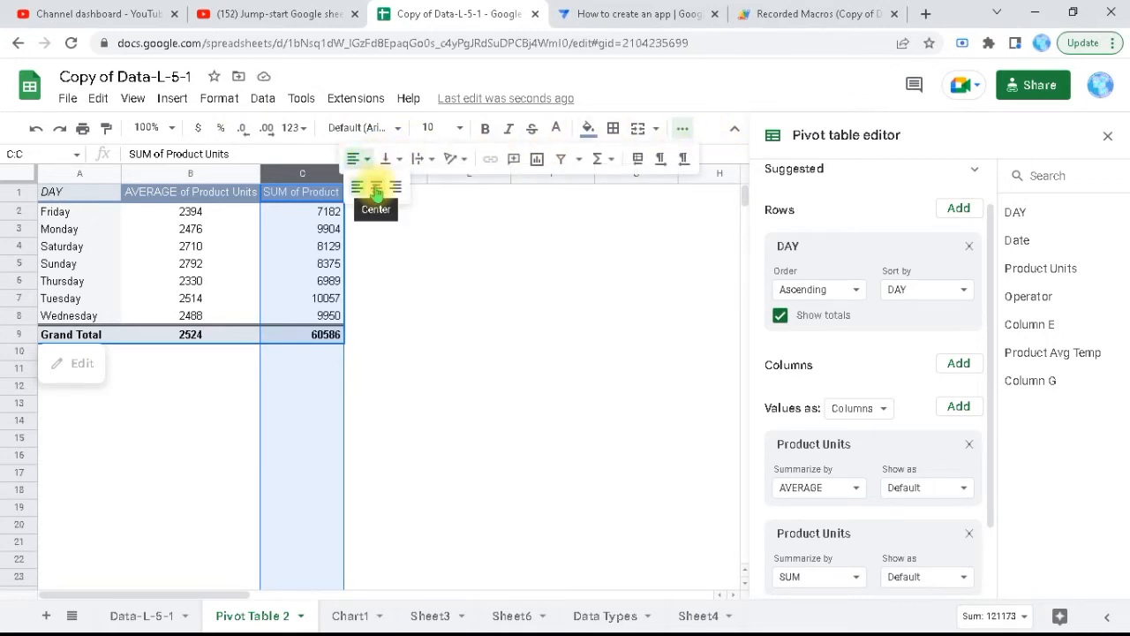
left_click(376, 188)
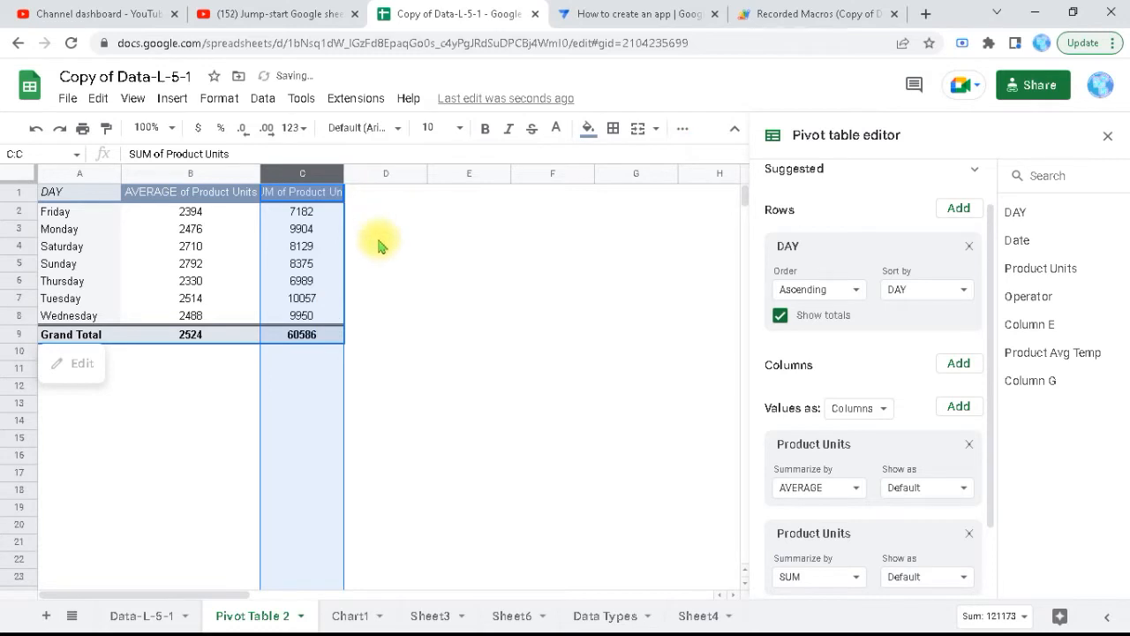
double_click(343, 173)
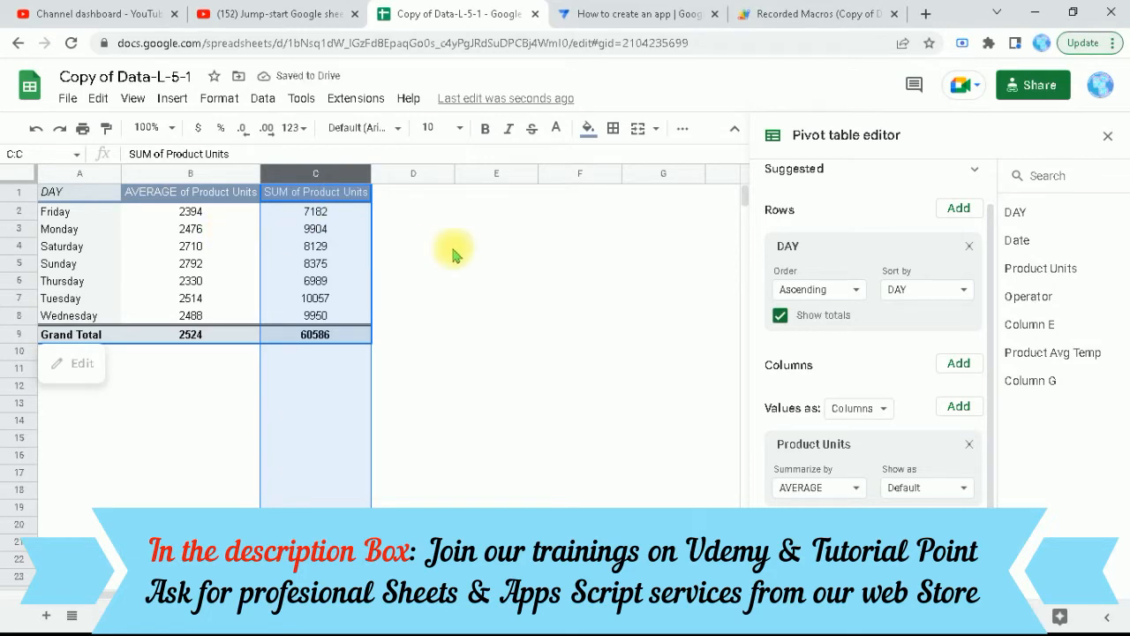
Step: Add Product Avg Temp as a pivot table value and summarize it by MIN
left_click(958, 407)
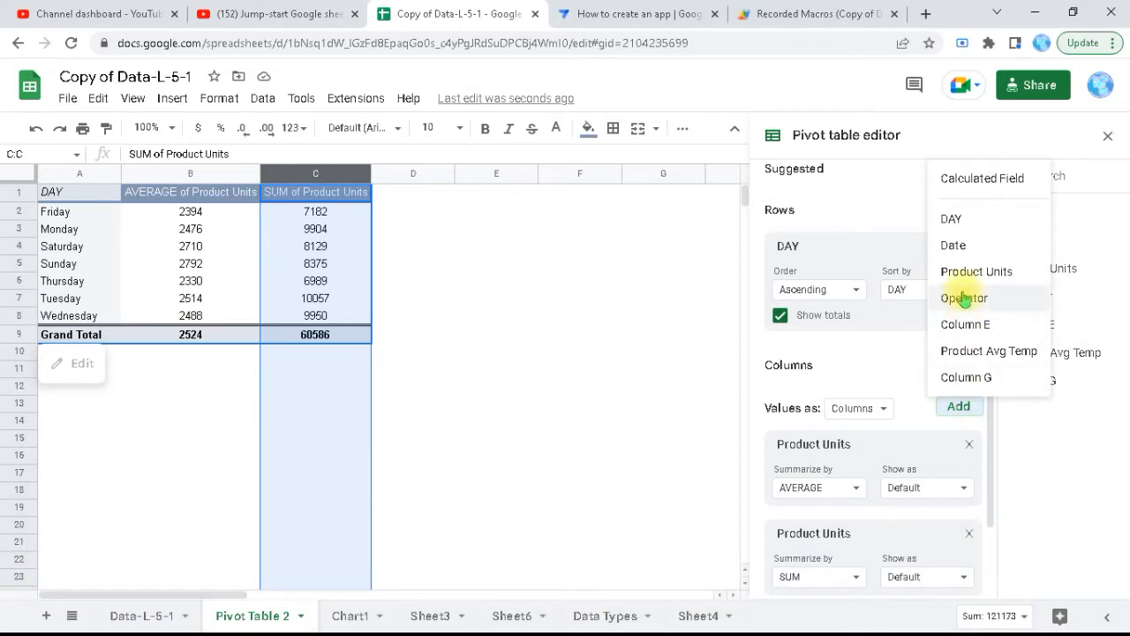
left_click(1002, 353)
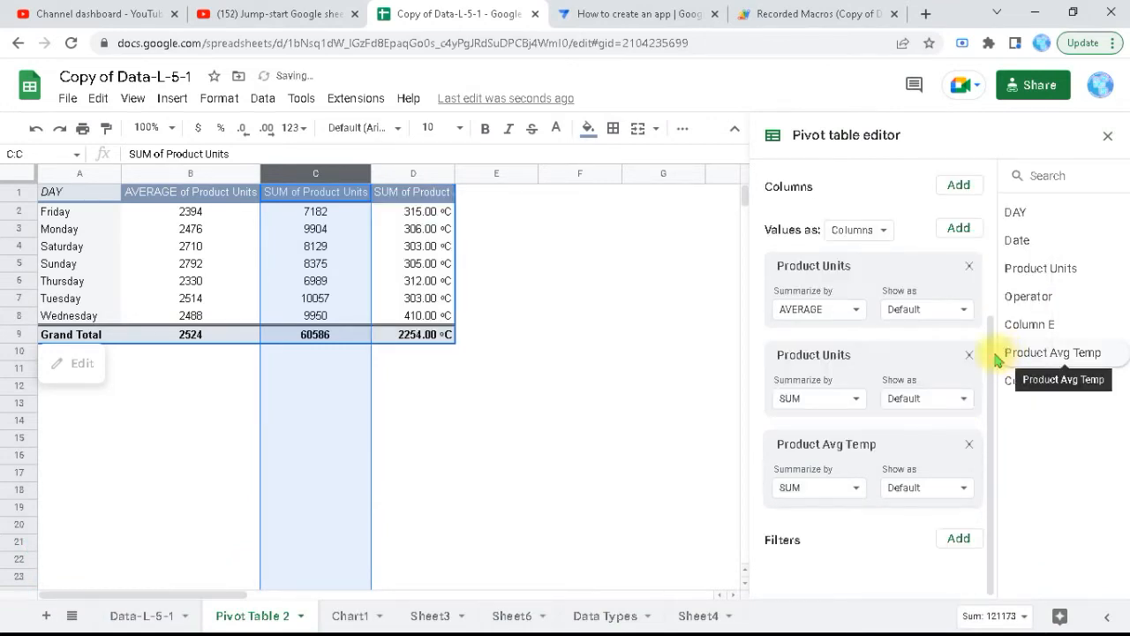
left_click(849, 491)
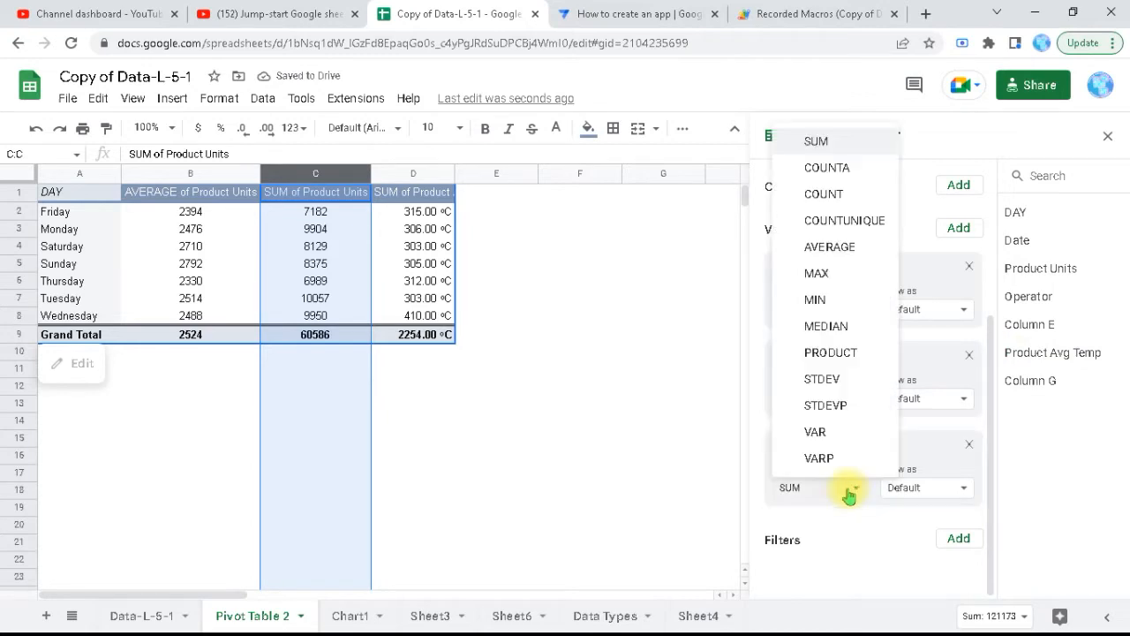
left_click(846, 303)
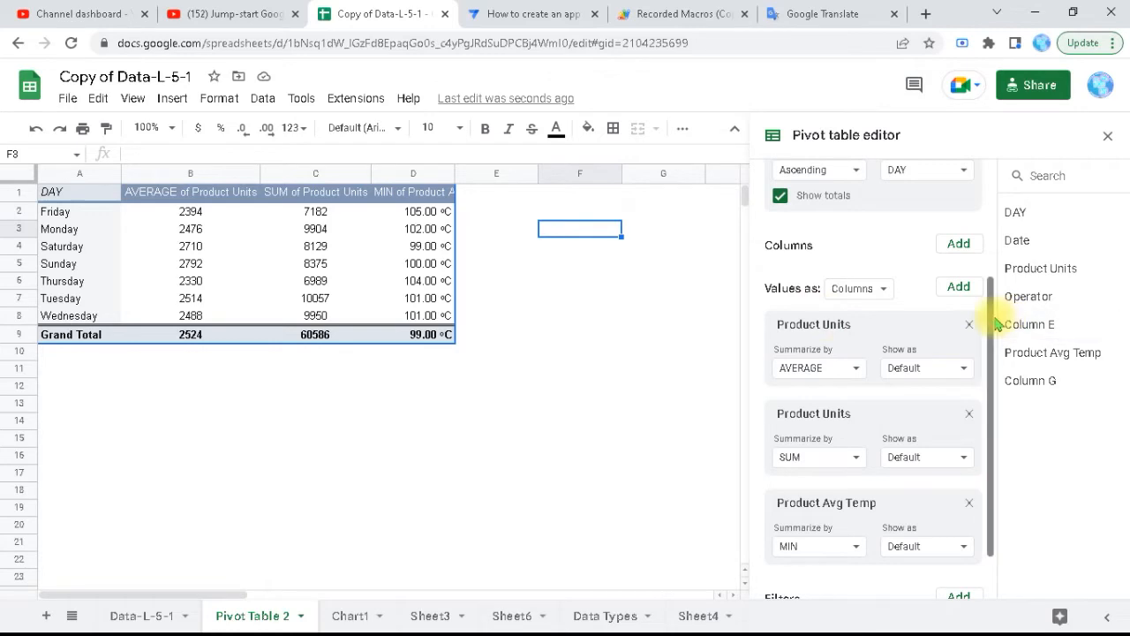
Step: Add Operator as a row field in the pivot table and move it above DAY
left_click_drag(991, 324, 1005, 215)
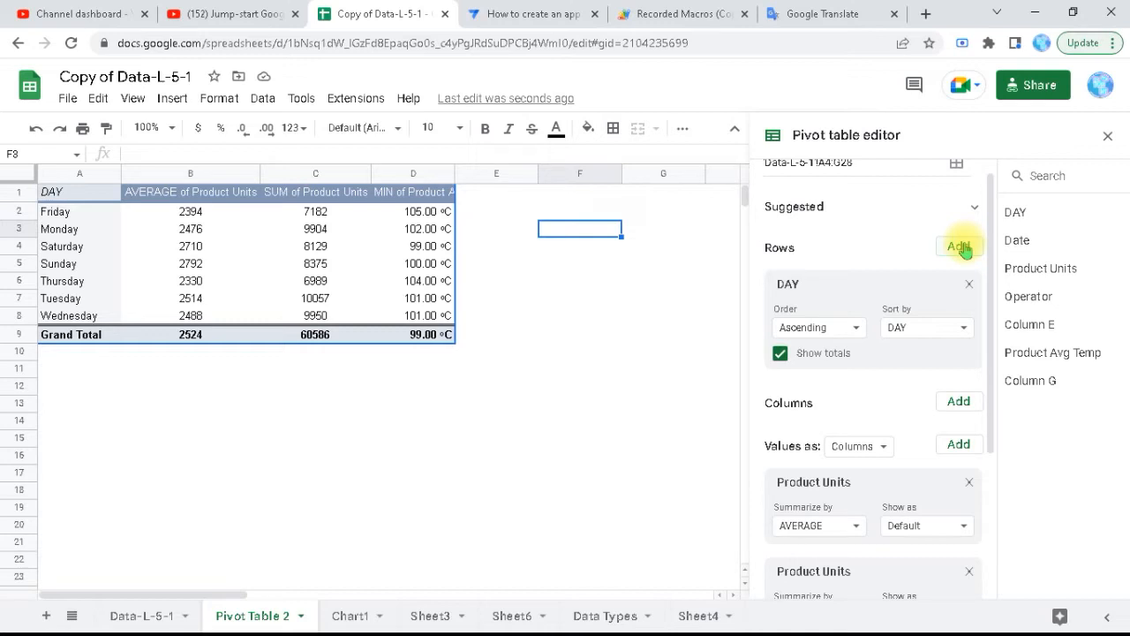
left_click(961, 248)
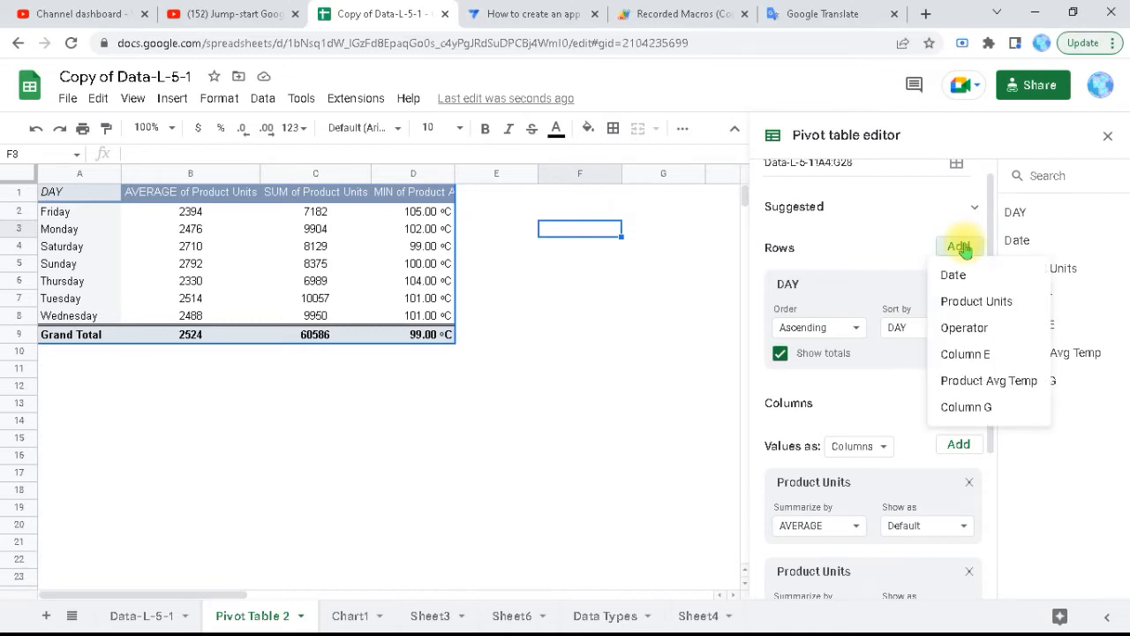
left_click(963, 329)
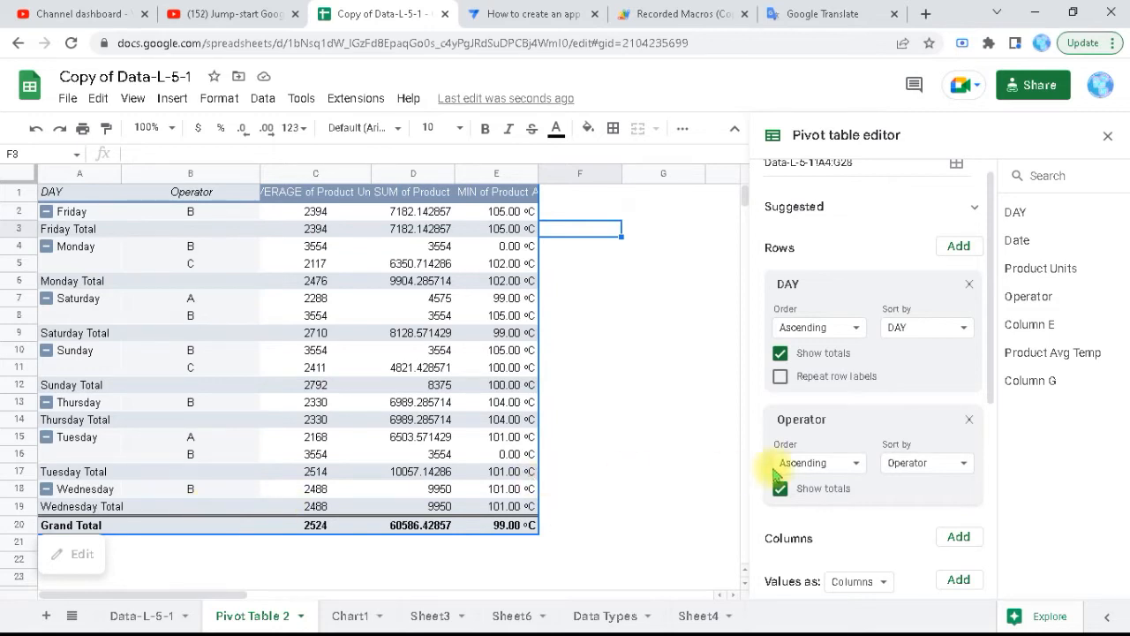
left_click_drag(829, 430, 839, 298)
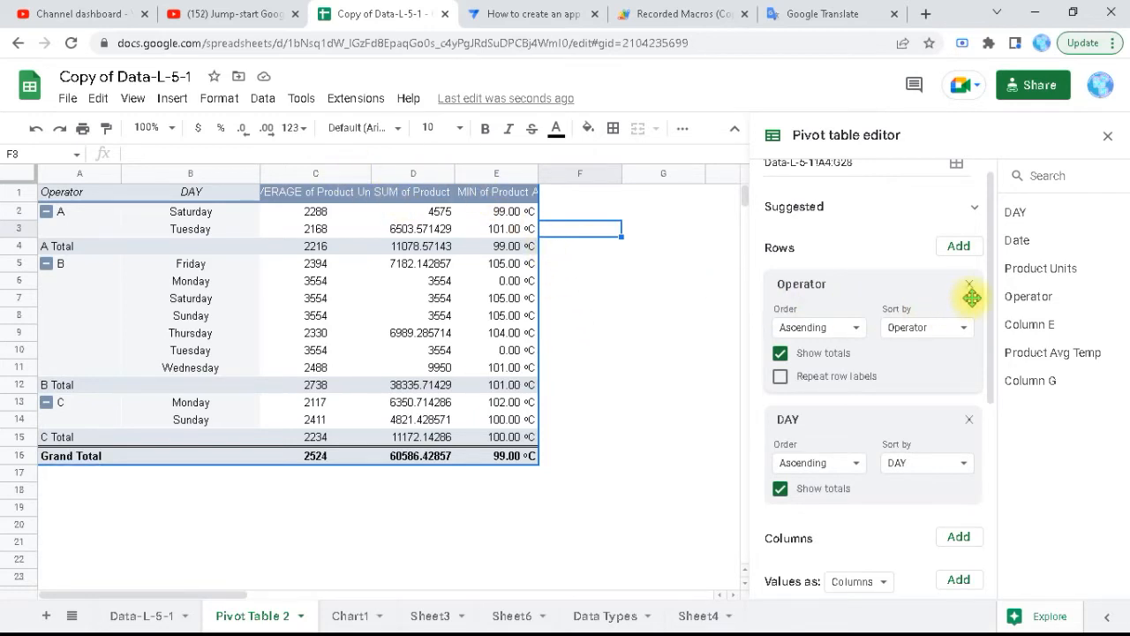
Step: Remove DAY from the pivot table rows and summarize the first Product Units value by COUNT
left_click(968, 420)
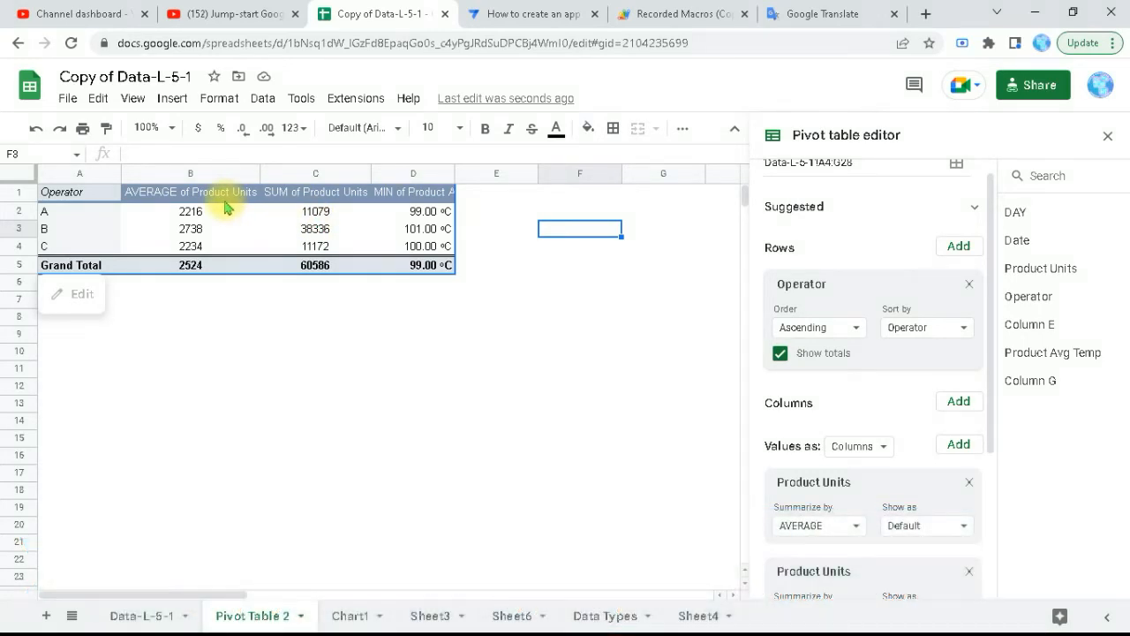
left_click(856, 530)
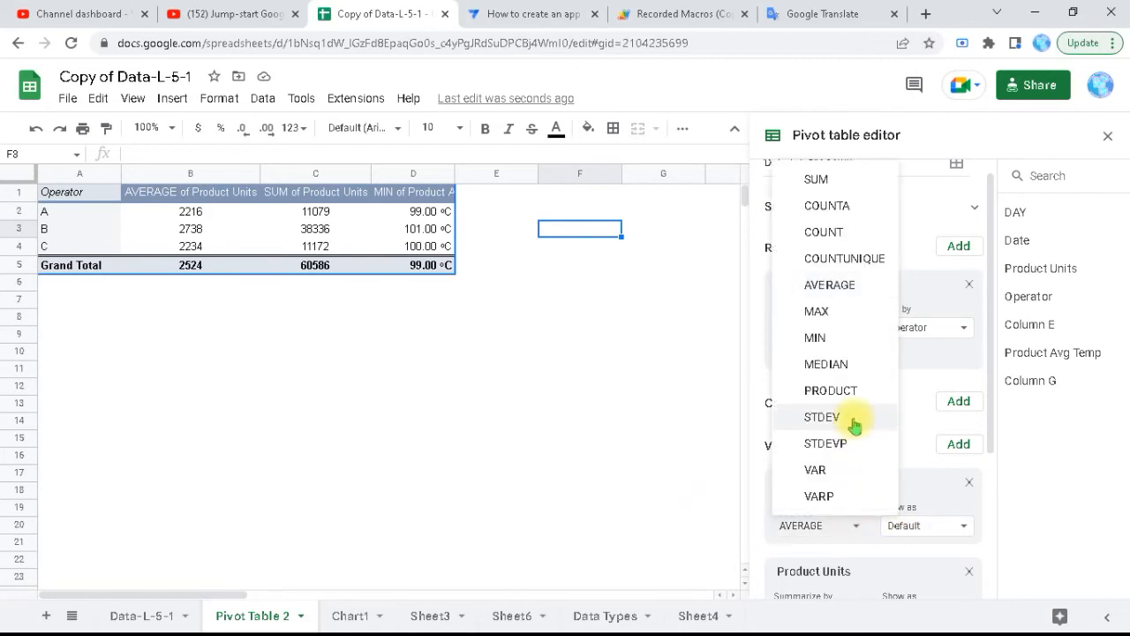
left_click(841, 234)
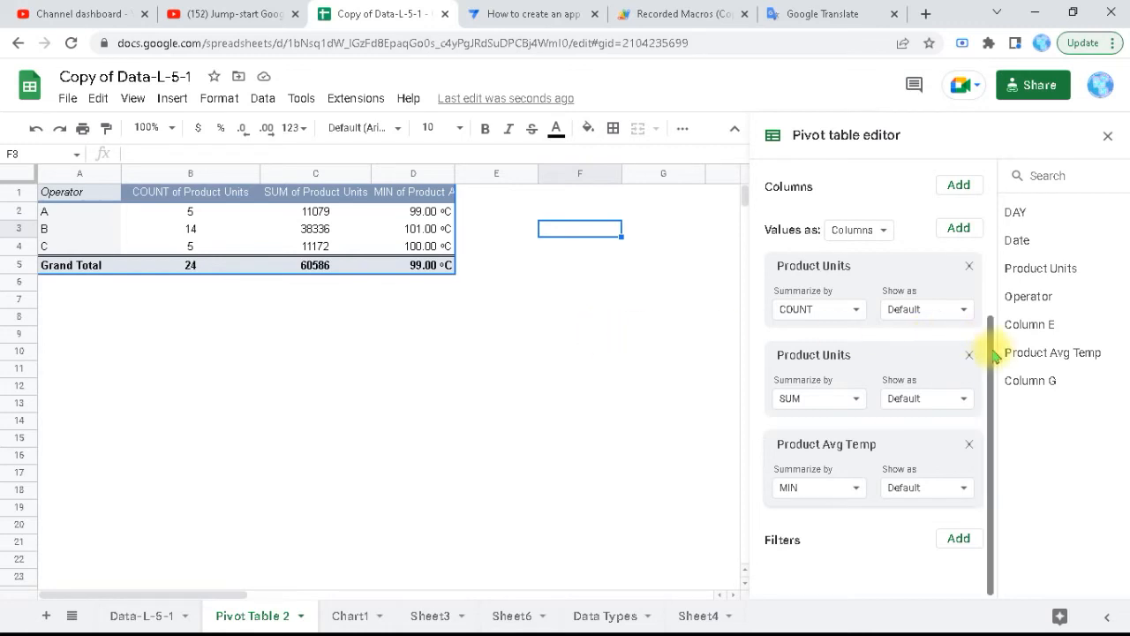
Step: Add DAY as a column field in the pivot table and look through the widened table across all days
left_click_drag(993, 360, 991, 264)
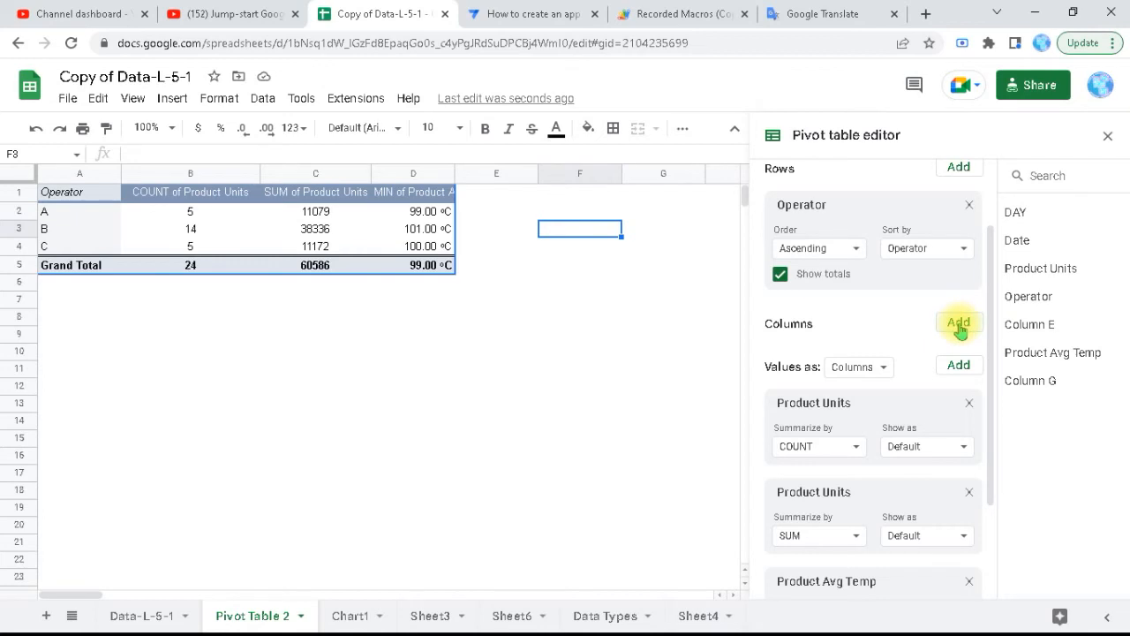
left_click(959, 324)
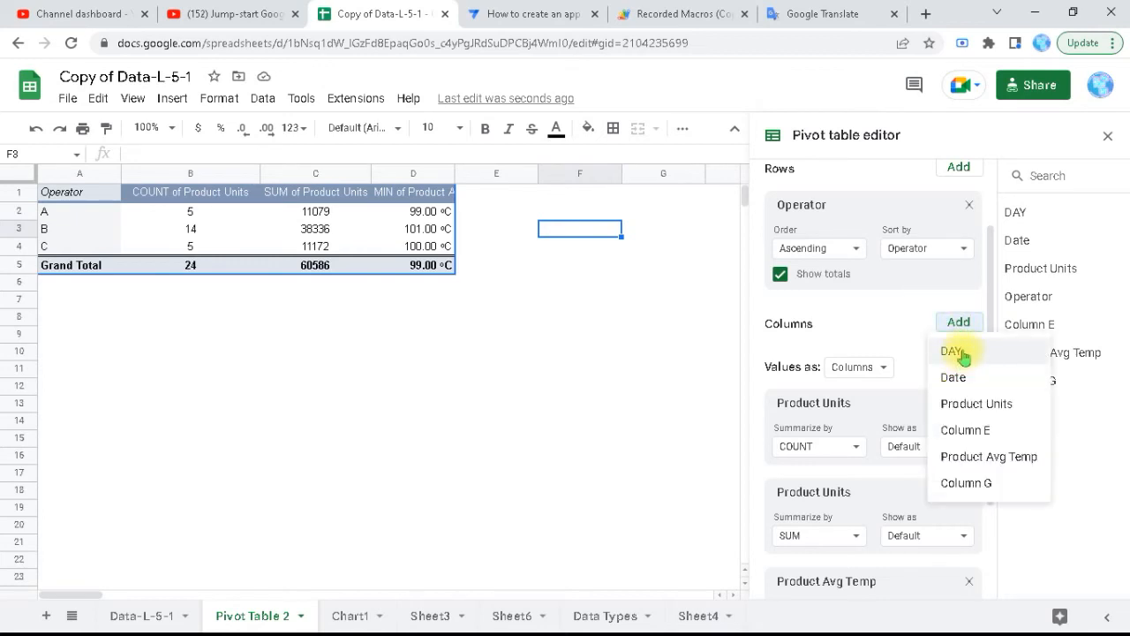
left_click(954, 351)
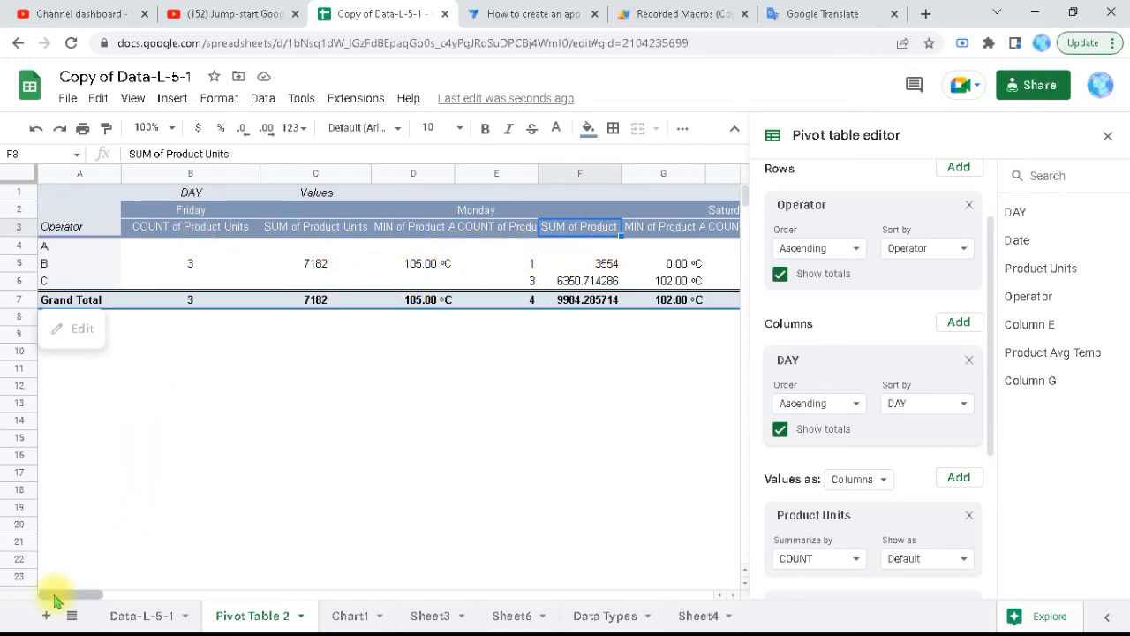
left_click_drag(53, 601, 163, 610)
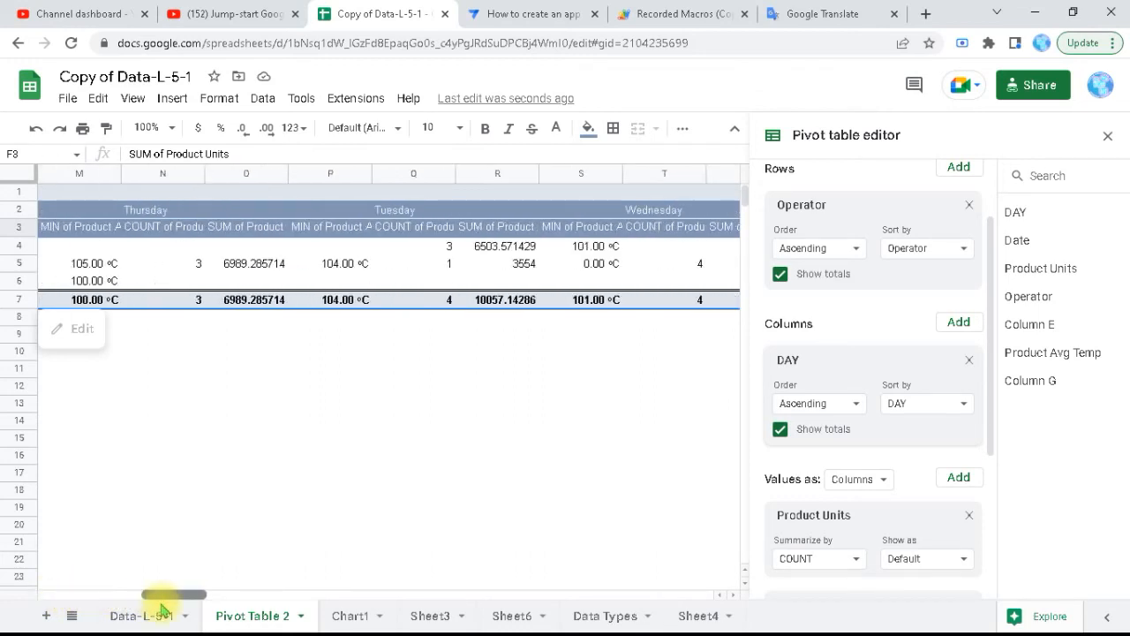
left_click_drag(163, 609, 43, 613)
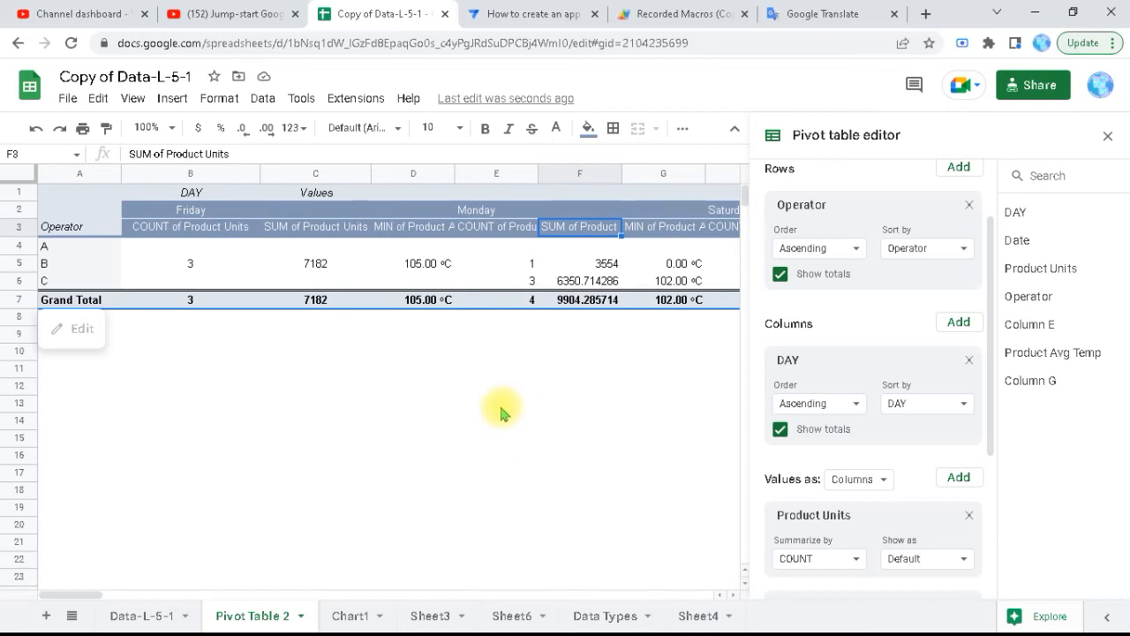
Step: Undo the DAY column field, the COUNT summary of Product Units and the removal of DAY from the rows
key("ctrl+z")
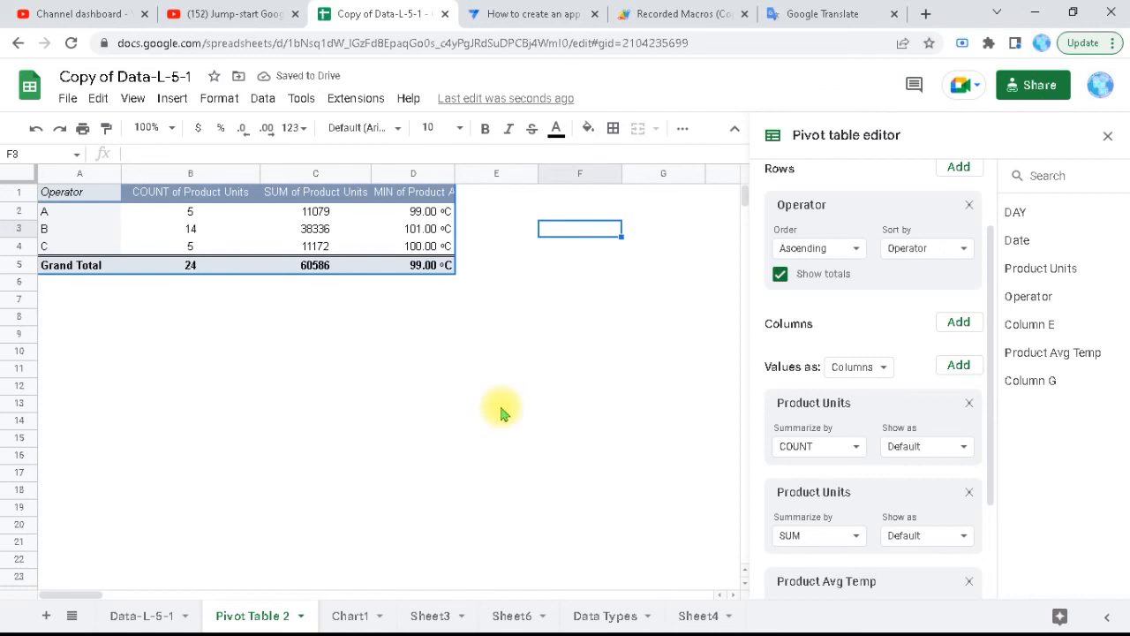
key("ctrl+z")
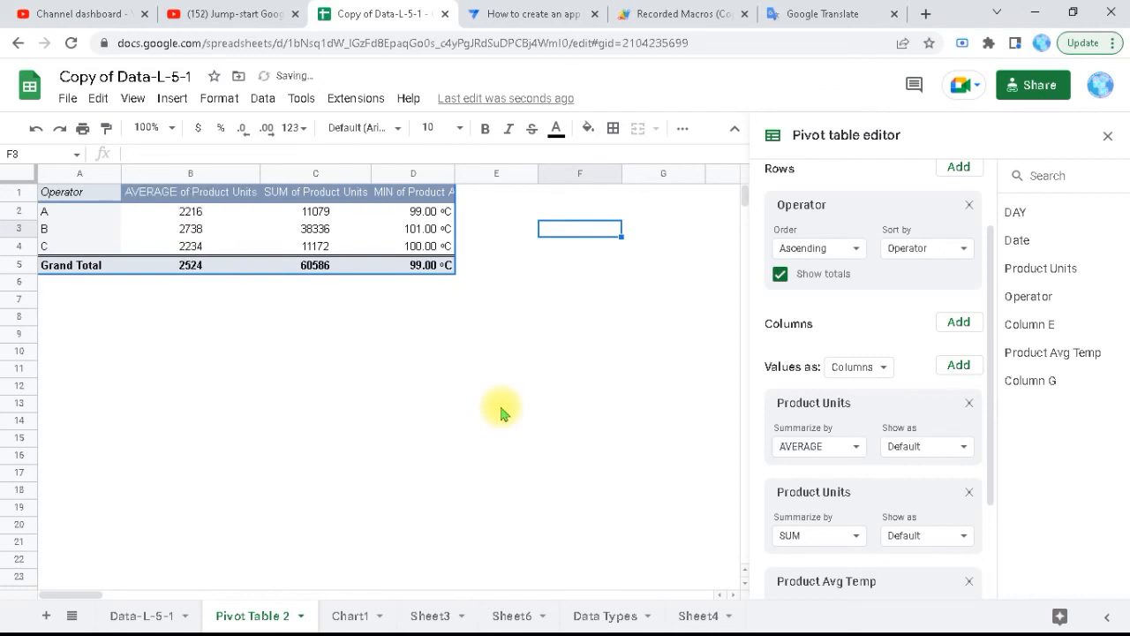
key("ctrl+z")
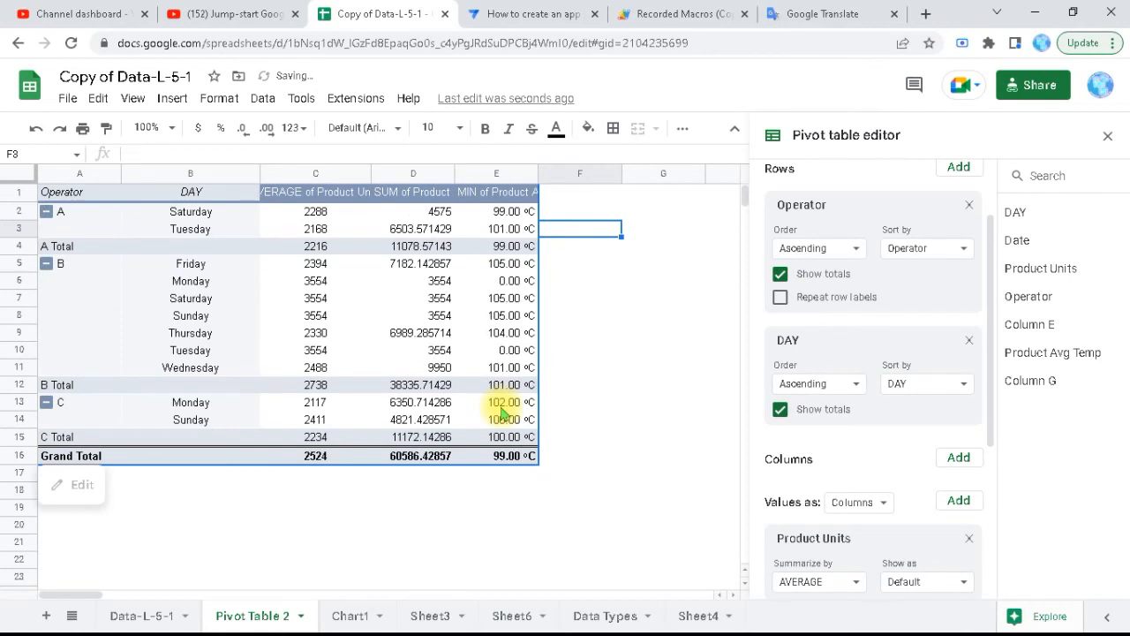